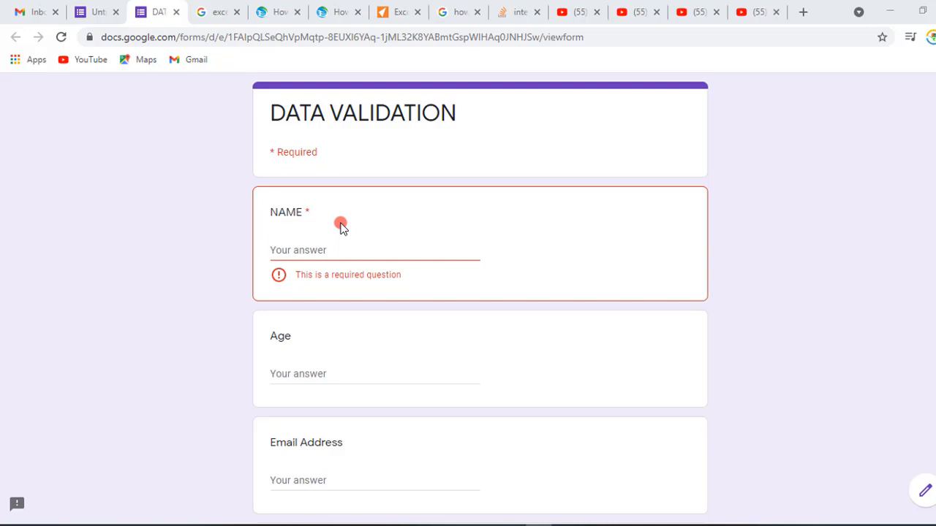
# - Examine the required NAME question and the other fields in the form preview
pyautogui.click(307, 244)
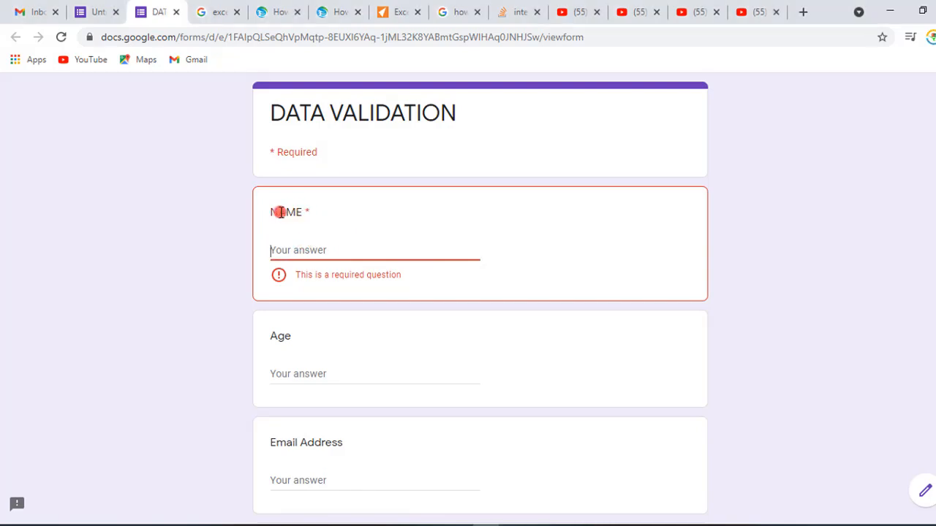
pyautogui.moveTo(312, 211); pyautogui.dragTo(301, 211)
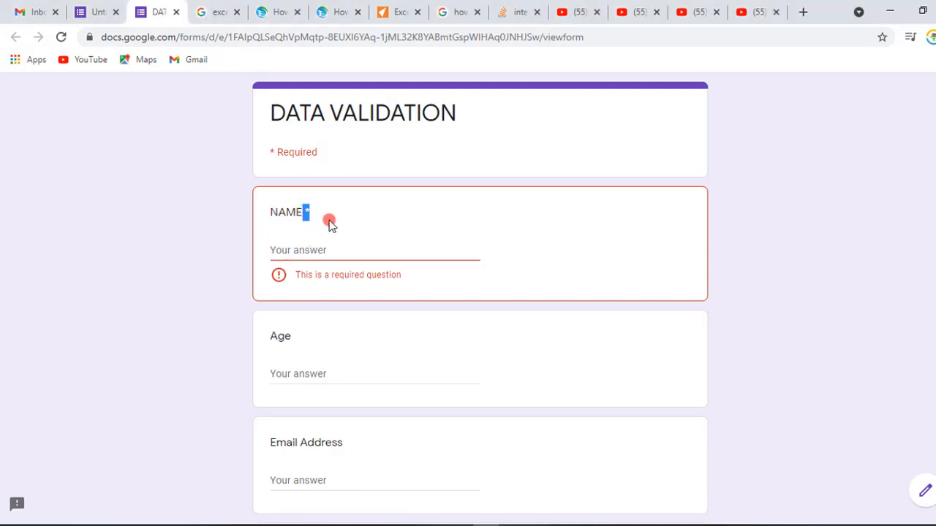
pyautogui.click(359, 220)
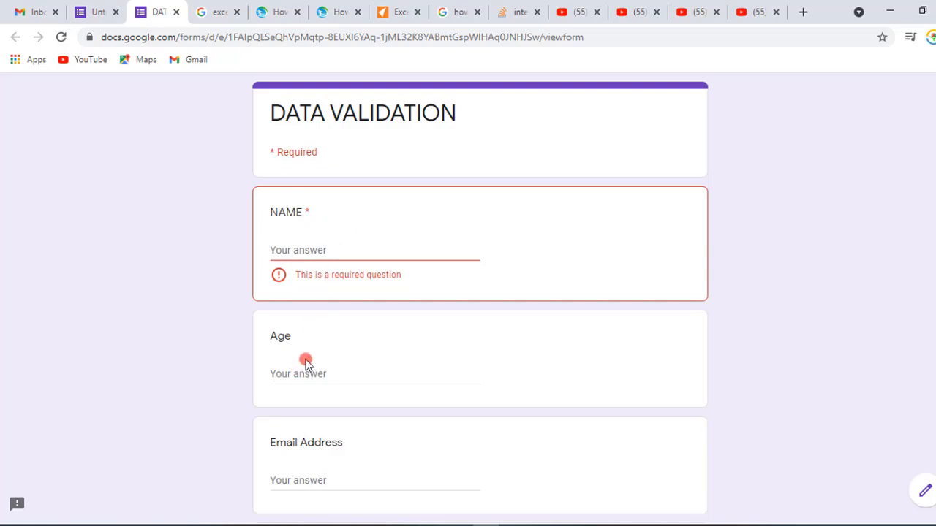
pyautogui.click(277, 372)
pyautogui.scroll(-3, 313, 339)
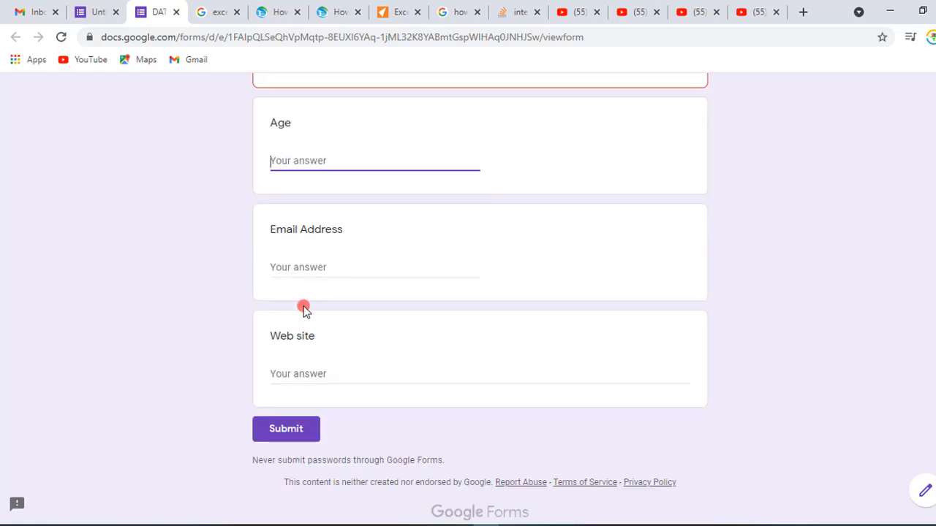
pyautogui.click(286, 265)
pyautogui.scroll(3, 366, 263)
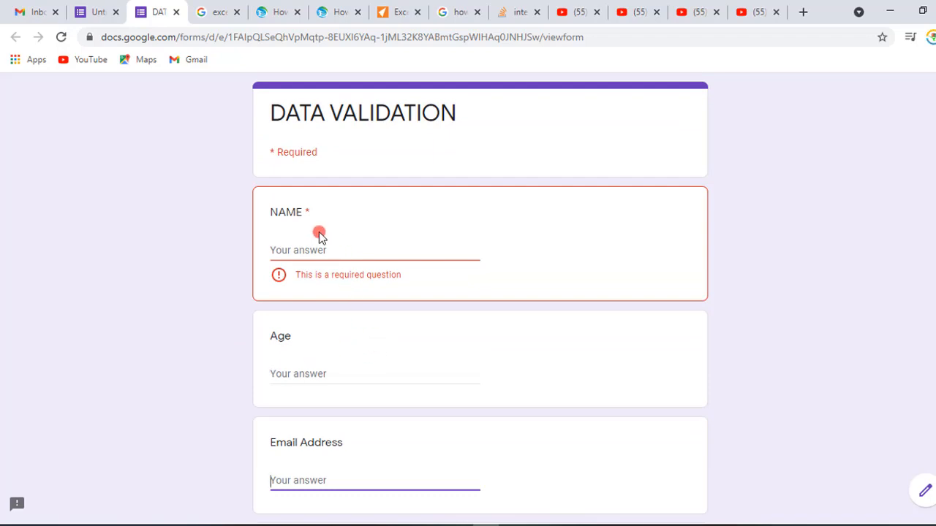
pyautogui.click(307, 210)
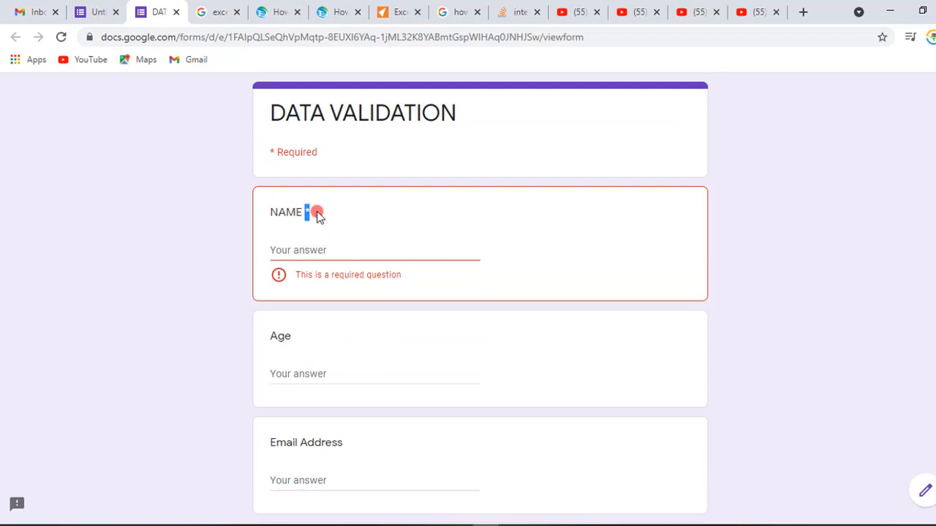
pyautogui.click(307, 251)
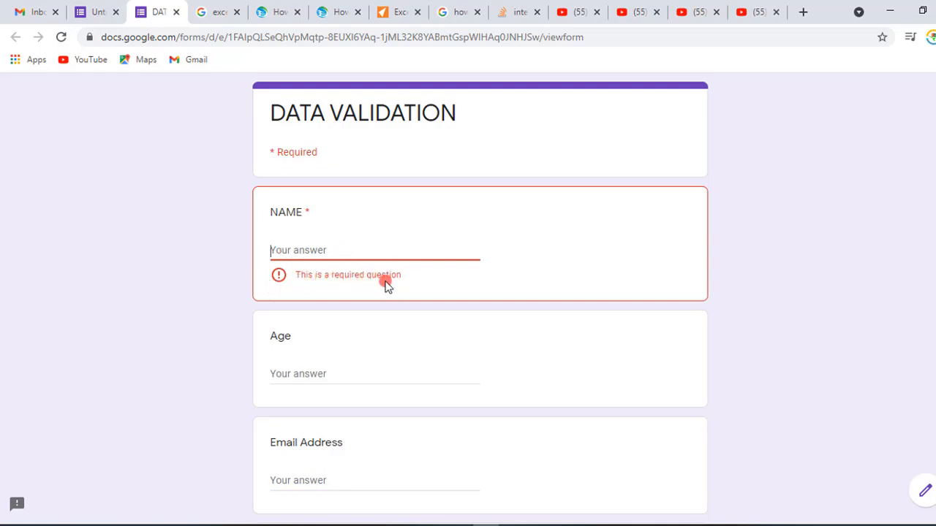
pyautogui.moveTo(404, 283); pyautogui.dragTo(318, 285)
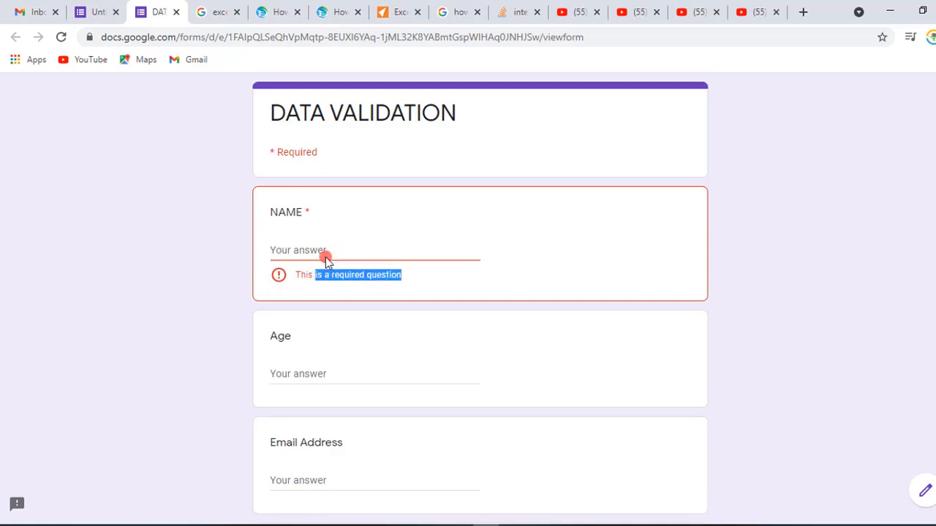
pyautogui.click(296, 252)
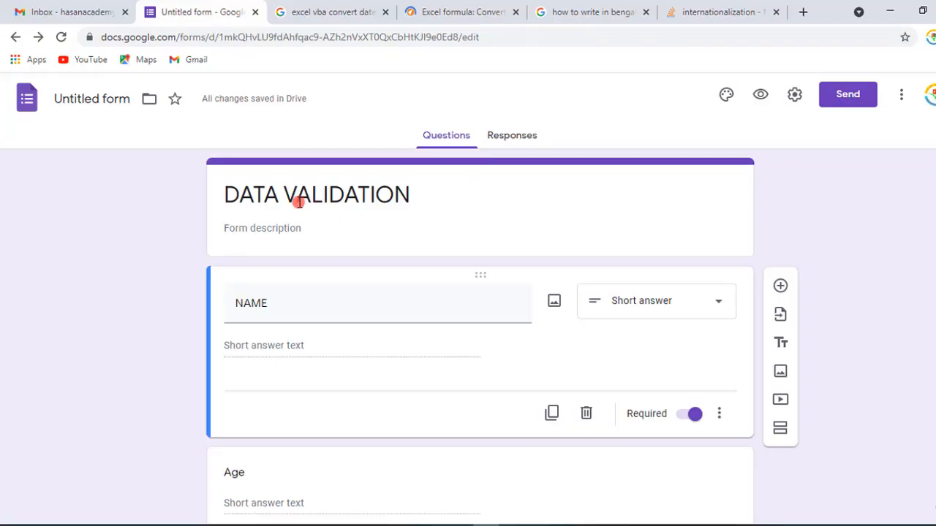
# - Scroll through the form's questions in the form editor
pyautogui.click(485, 217)
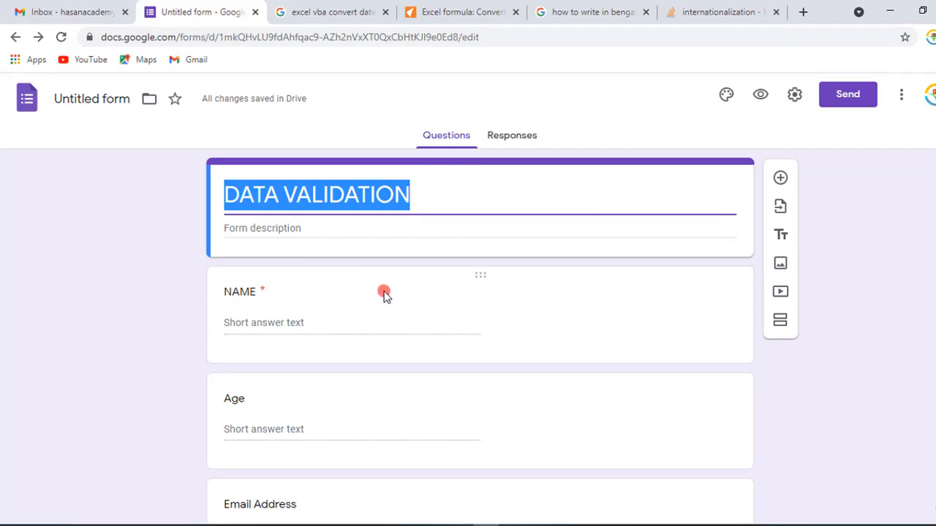
pyautogui.scroll(-1, 386, 294)
pyautogui.scroll(-1, 386, 294)
pyautogui.scroll(2, 386, 294)
pyautogui.scroll(-3, 386, 294)
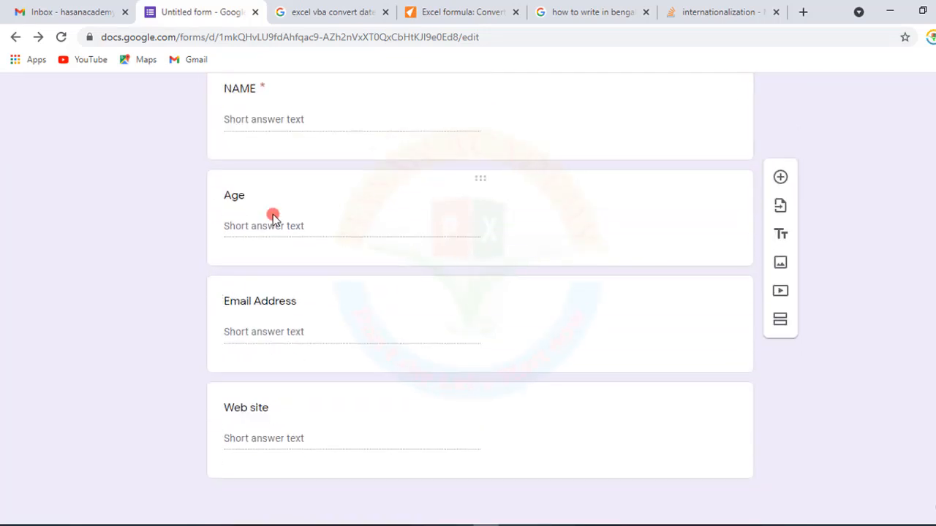
pyautogui.scroll(1, 271, 214)
pyautogui.scroll(2, 265, 168)
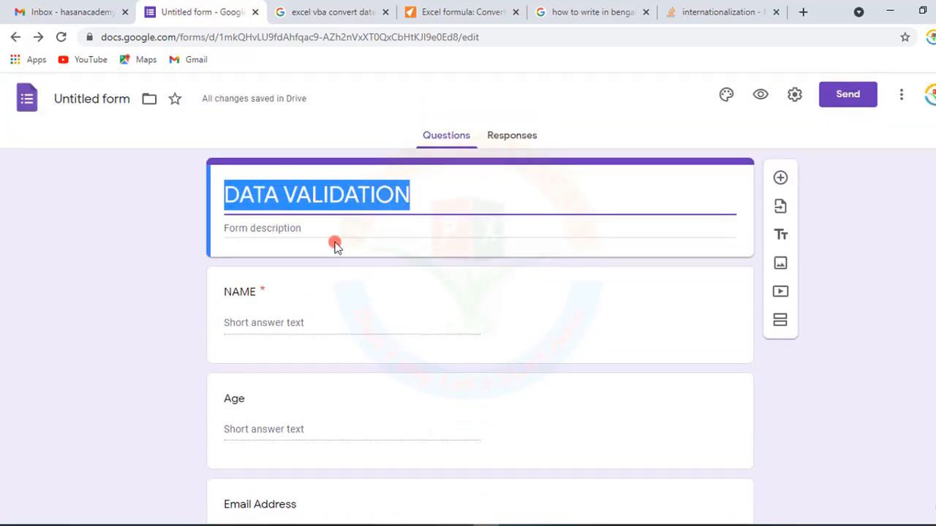
pyautogui.click(245, 313)
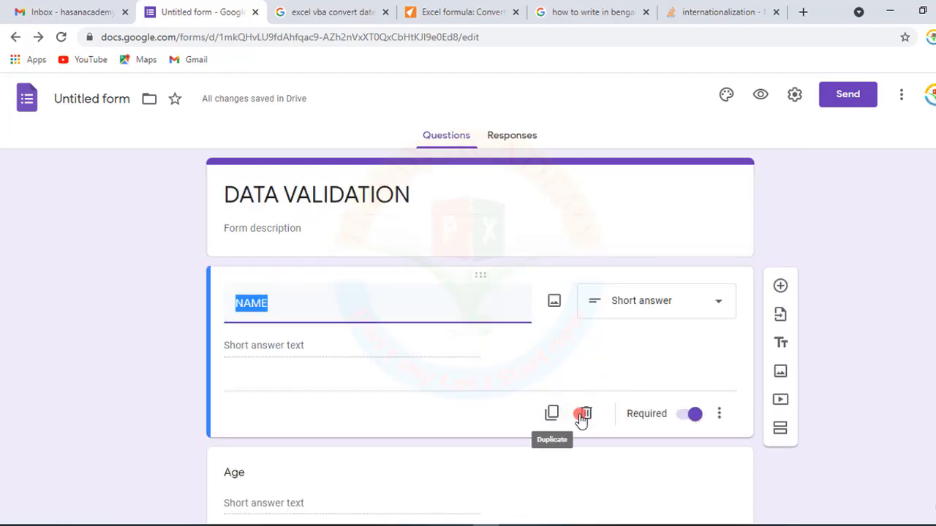
pyautogui.click(689, 416)
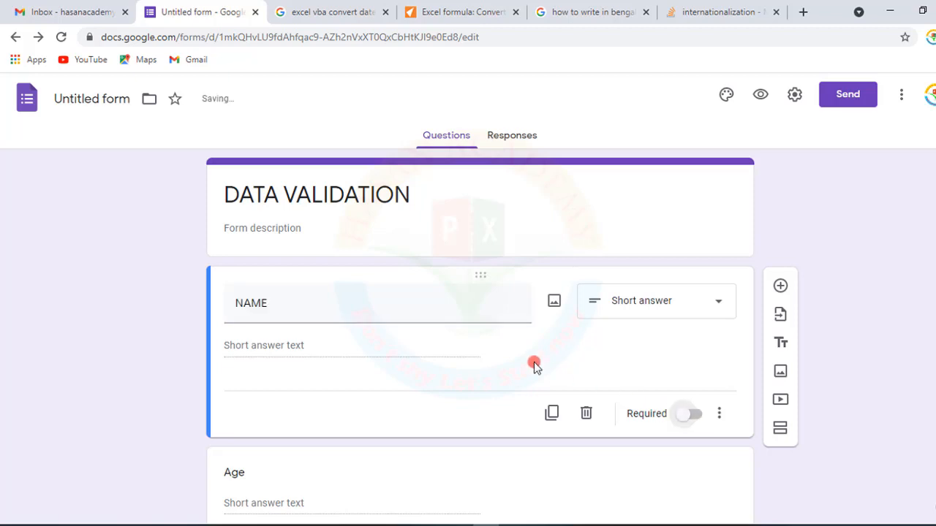
pyautogui.click(696, 415)
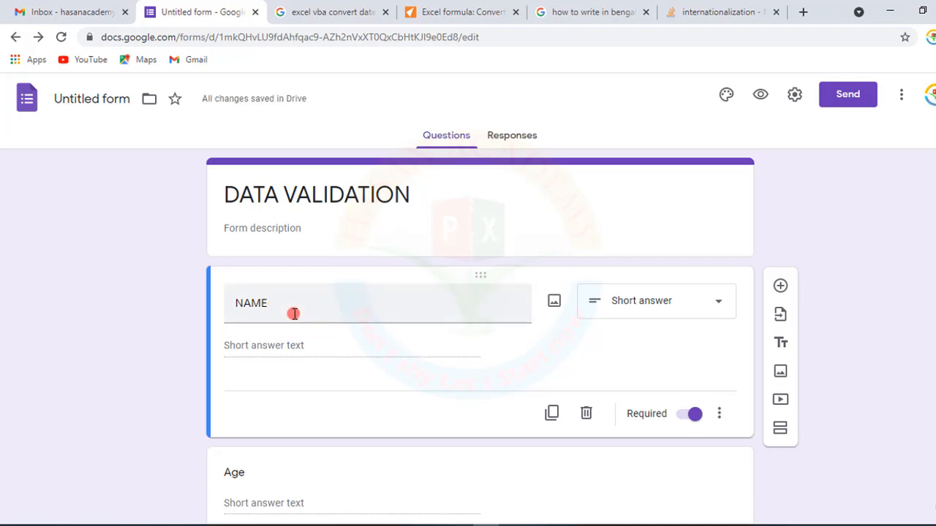
# - Open the form preview and close its tab to return to the editor
pyautogui.click(761, 99)
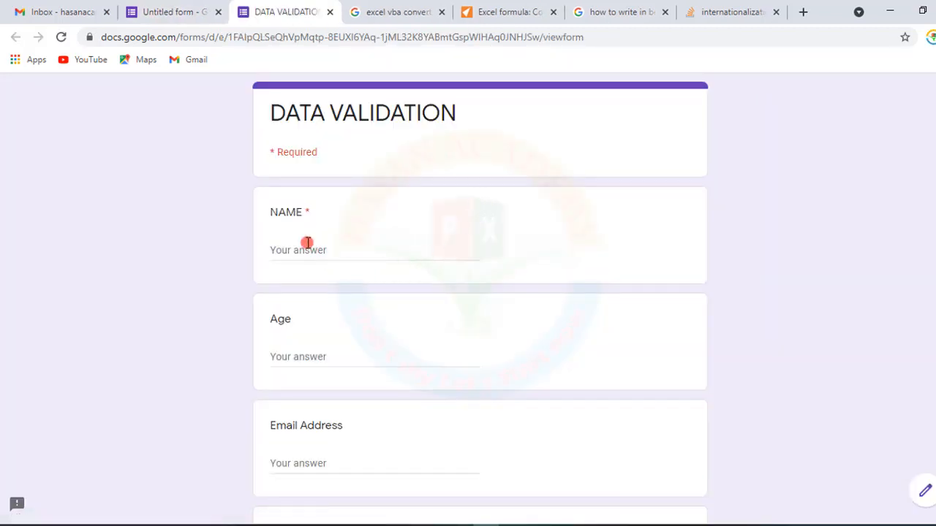
pyautogui.click(331, 13)
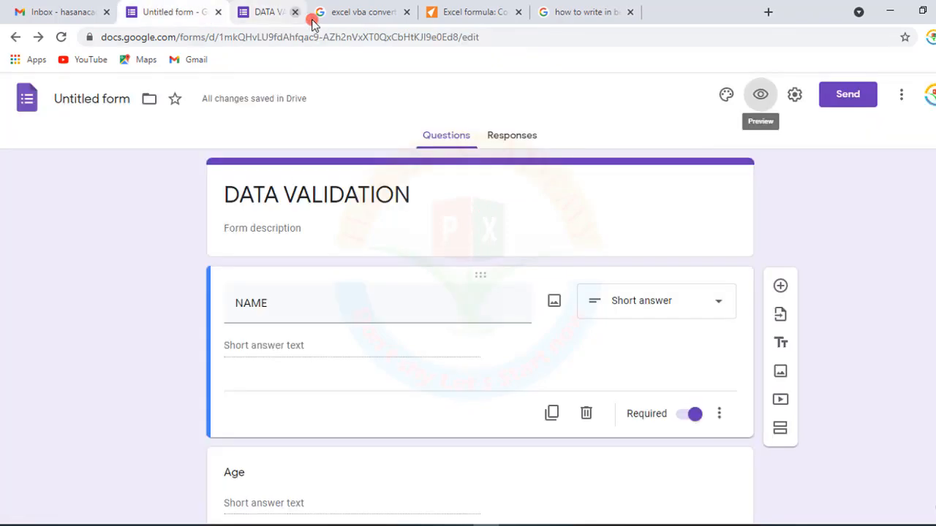
pyautogui.click(320, 314)
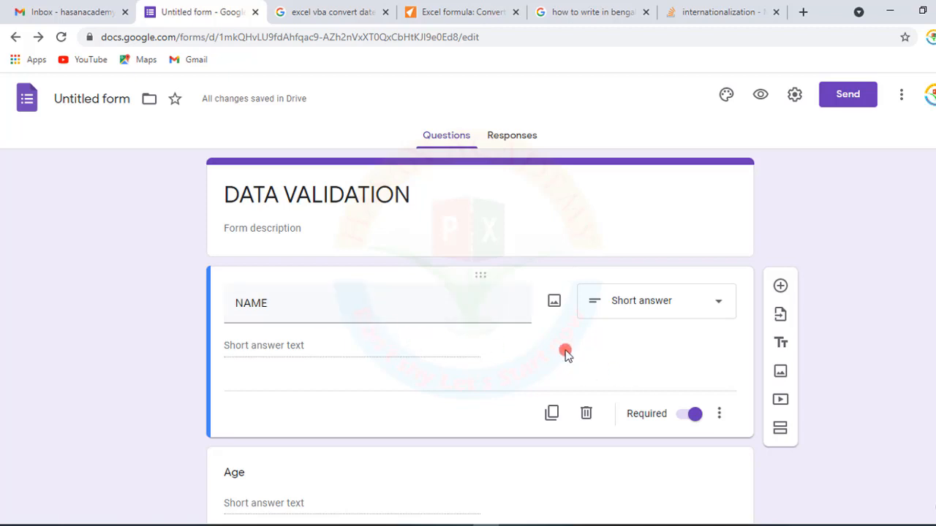
# - Turn on response validation for the NAME question
pyautogui.click(719, 414)
pyautogui.click(743, 462)
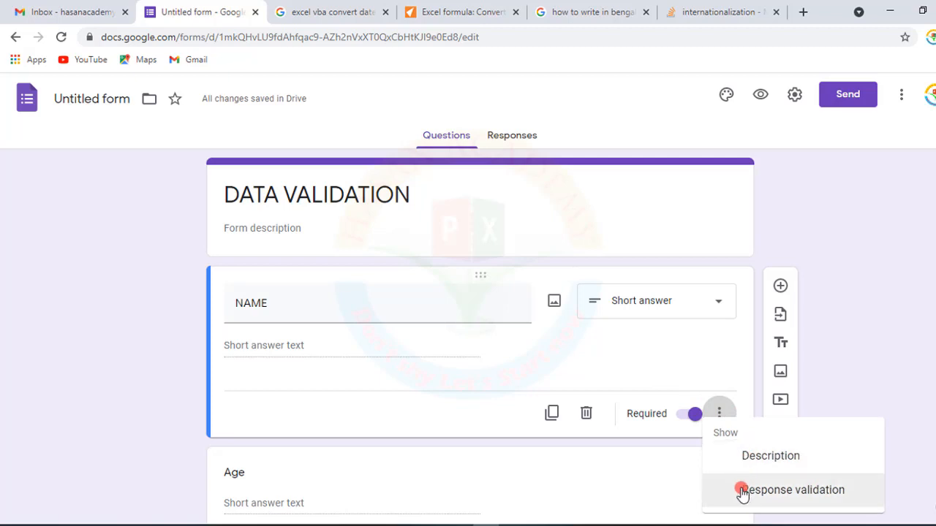
pyautogui.click(743, 491)
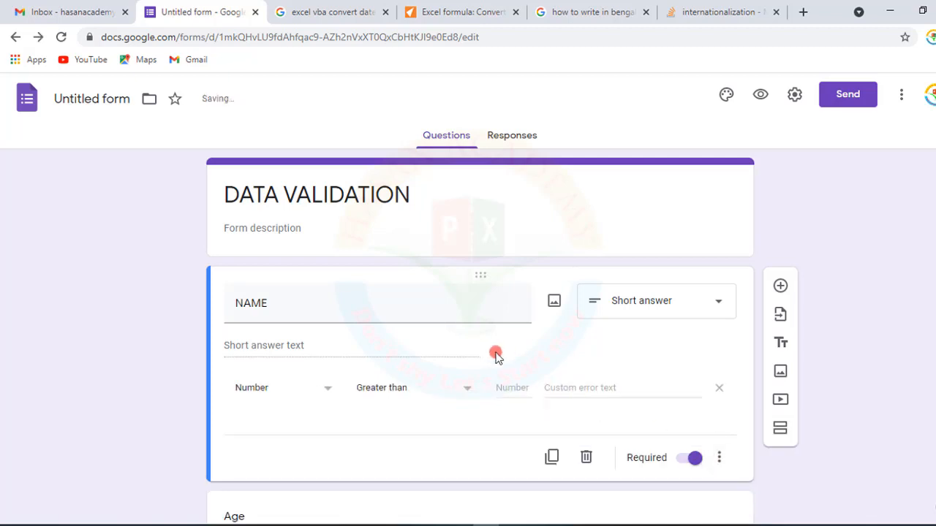
# - Set the NAME validation rule to Length with Minimum character count
pyautogui.scroll(-2, 438, 340)
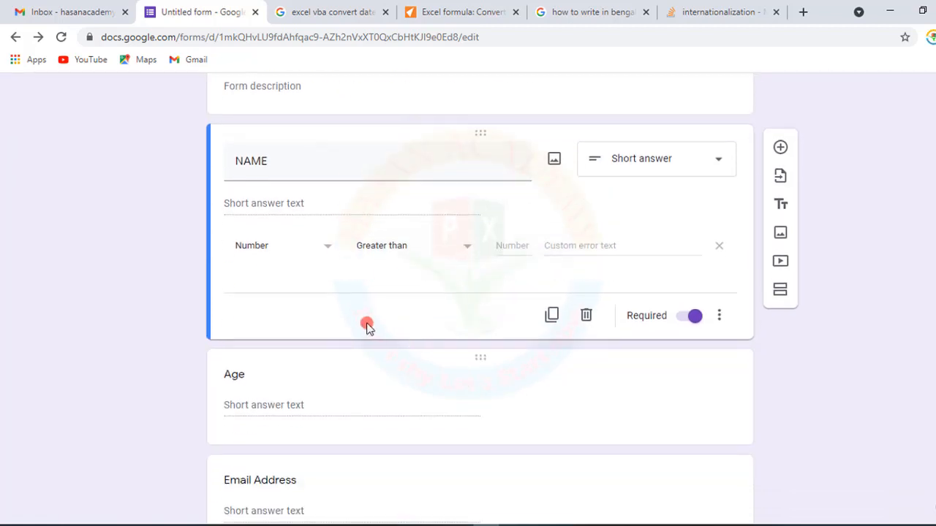
pyautogui.click(327, 256)
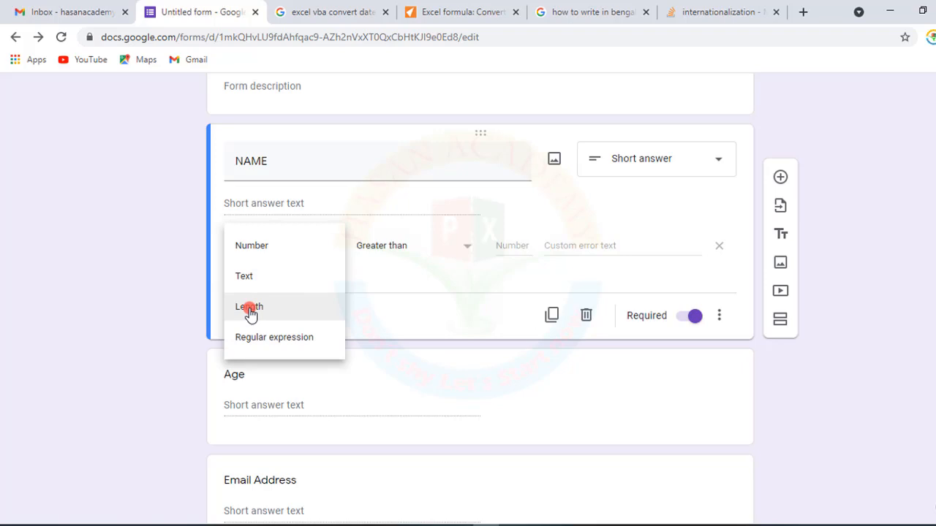
pyautogui.click(249, 308)
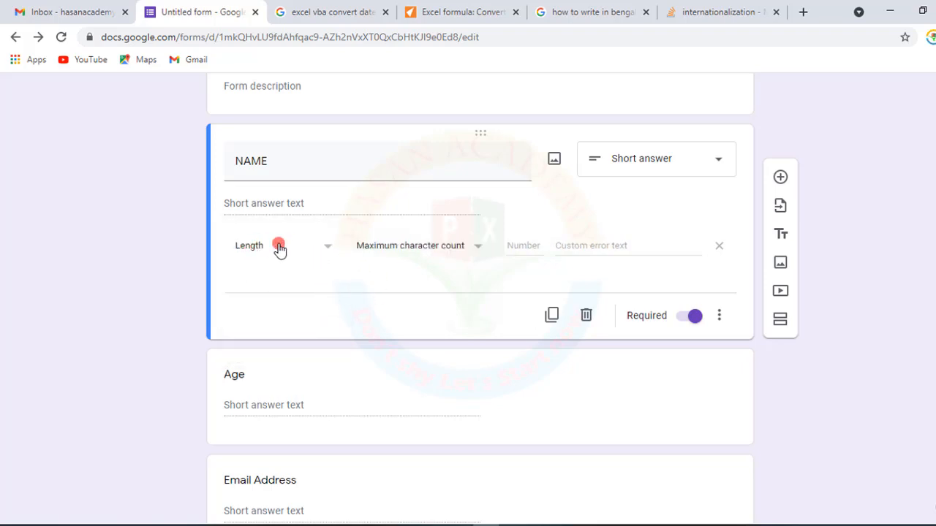
pyautogui.click(475, 246)
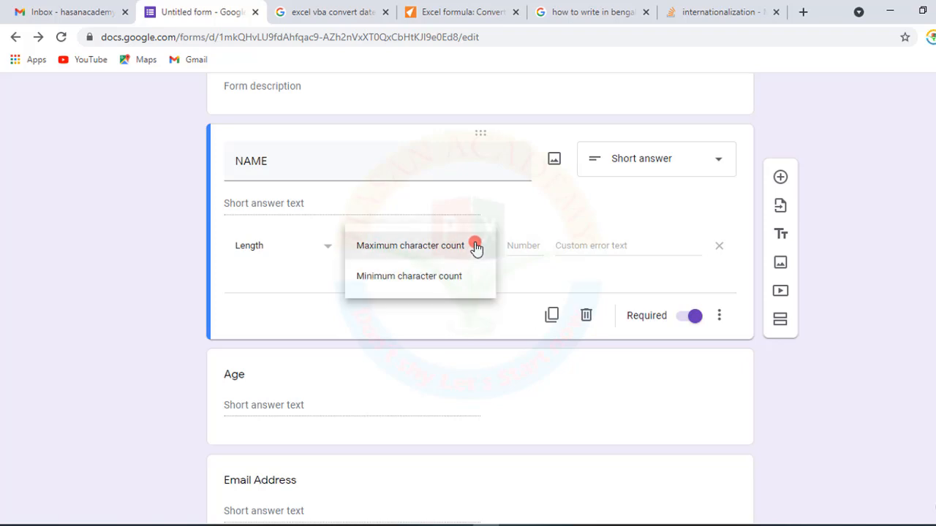
pyautogui.click(418, 285)
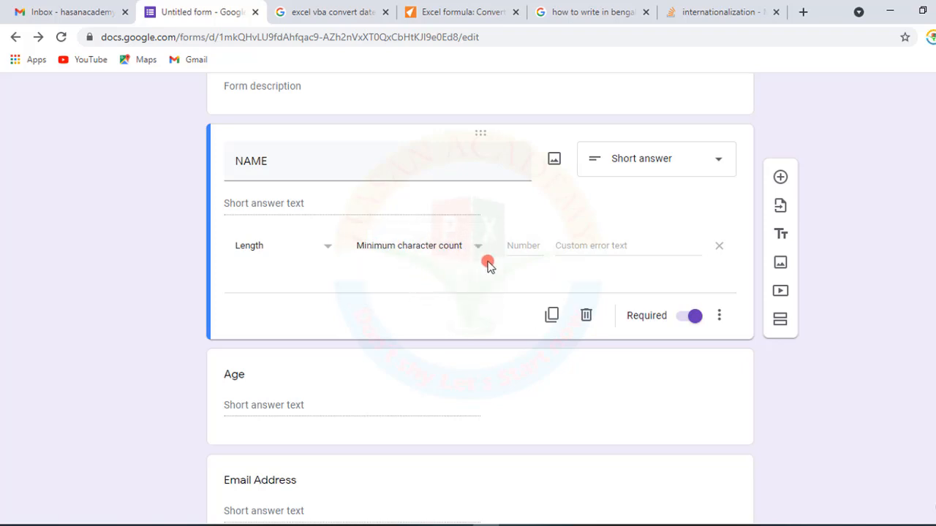
# - Set the minimum character count for the NAME answer to 3
pyautogui.click(517, 247)
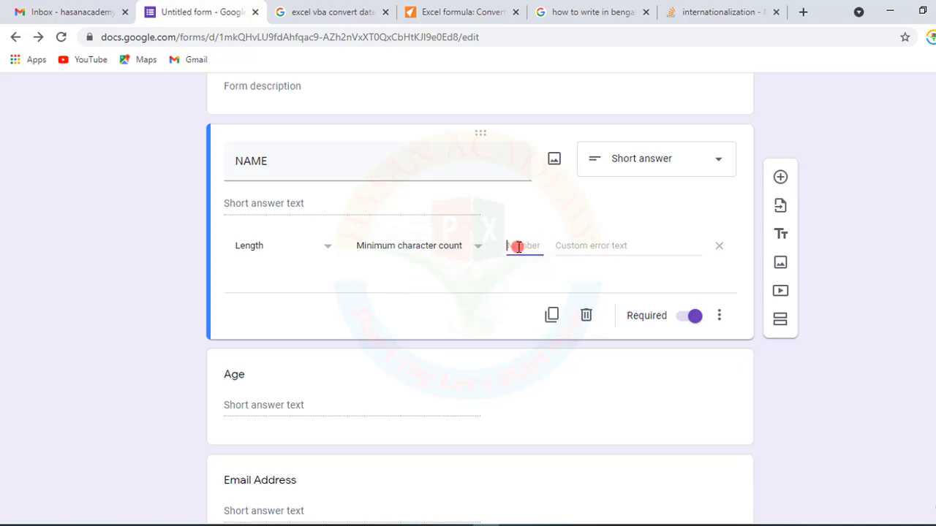
pyautogui.write('2')
pyautogui.click(512, 280)
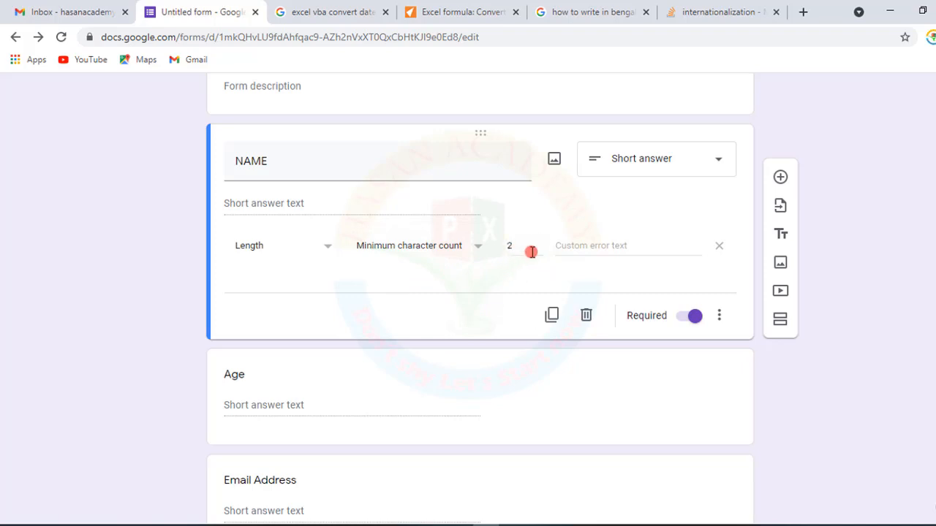
pyautogui.moveTo(531, 250); pyautogui.dragTo(491, 247)
pyautogui.write('3')
pyautogui.click(510, 282)
# - Enter the custom error text "Please input valid data" for the NAME validation
pyautogui.click(577, 244)
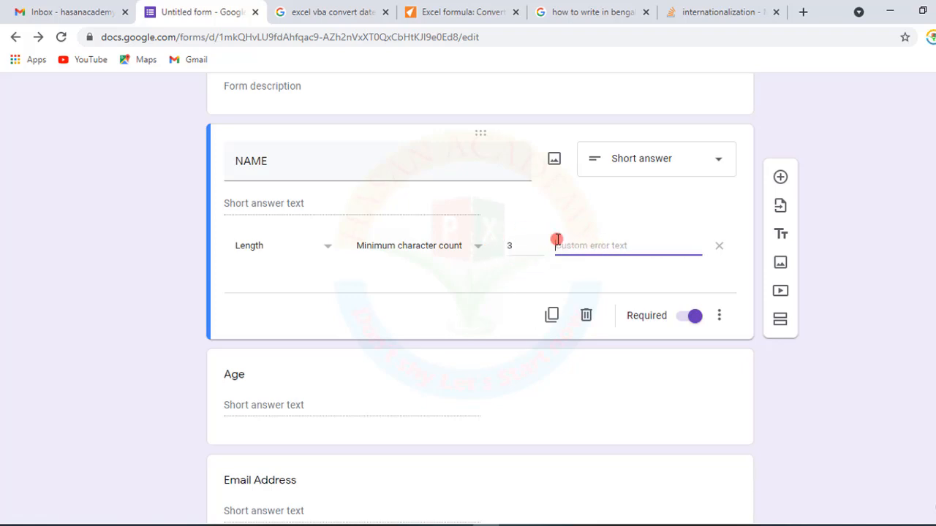
pyautogui.write('Please input valid data')
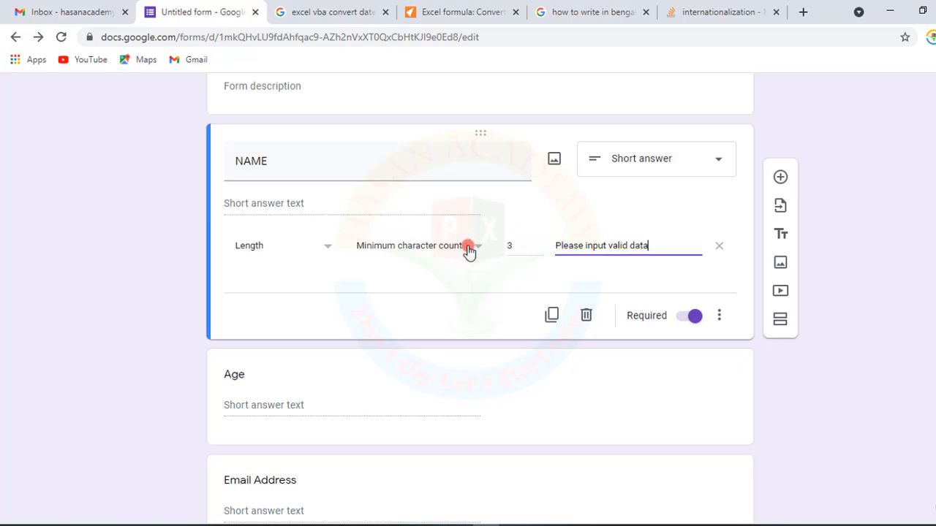
pyautogui.click(443, 286)
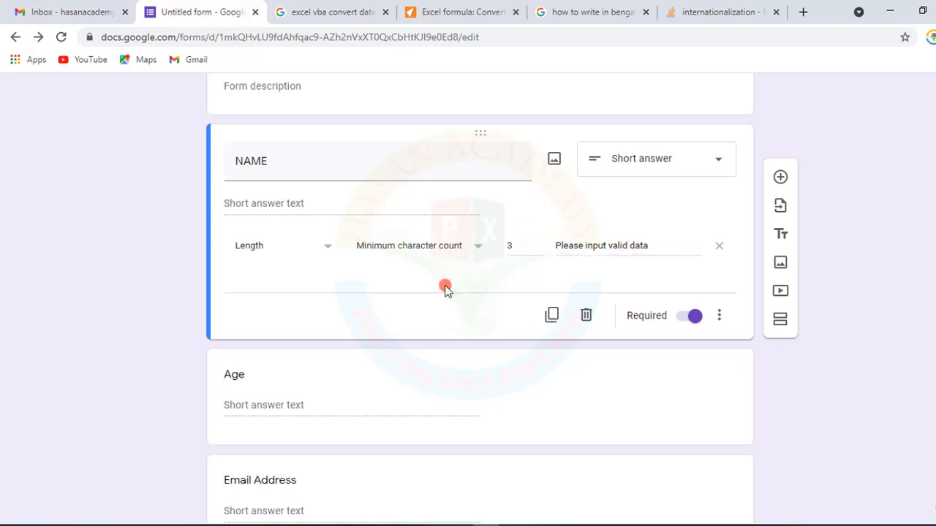
# - Open the form preview and enter a two-letter answer "md" in the NAME field to test the validation
pyautogui.scroll(3, 445, 286)
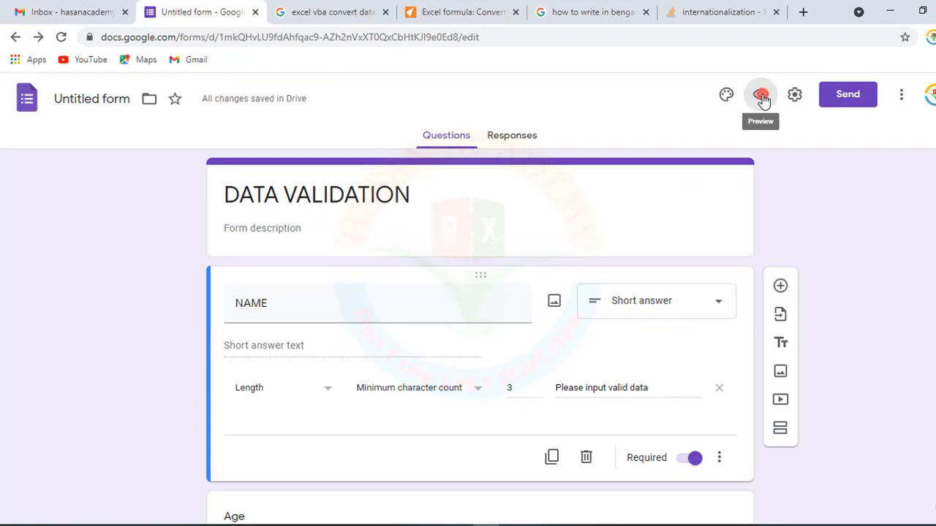
pyautogui.click(761, 96)
pyautogui.click(332, 250)
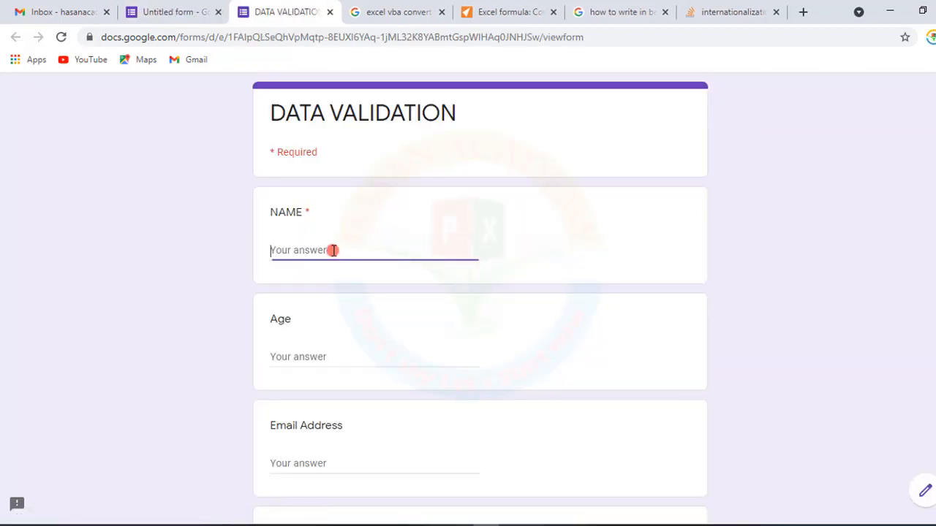
pyautogui.write('md')
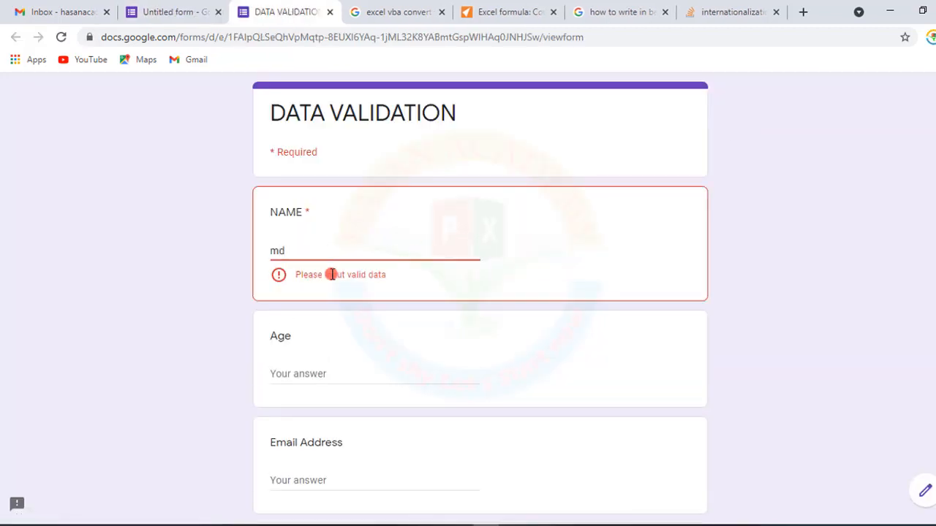
pyautogui.click(278, 263)
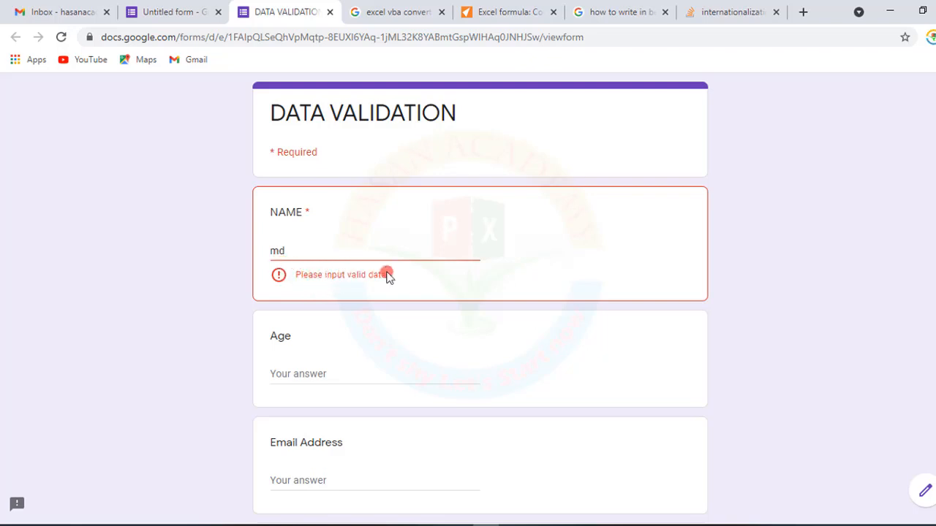
# - Replace the NAME answer in the preview with a full name longer than three characters
pyautogui.moveTo(292, 248); pyautogui.dragTo(249, 246)
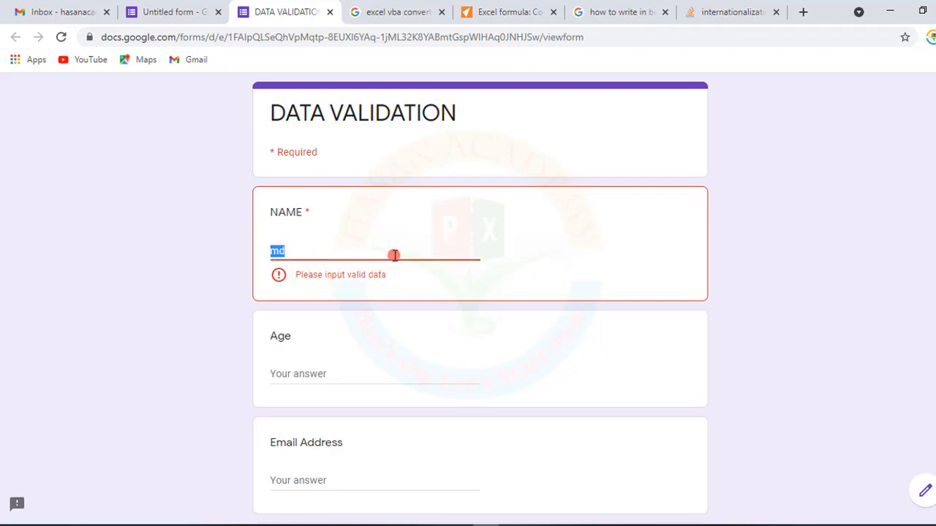
pyautogui.press('BackSpace')
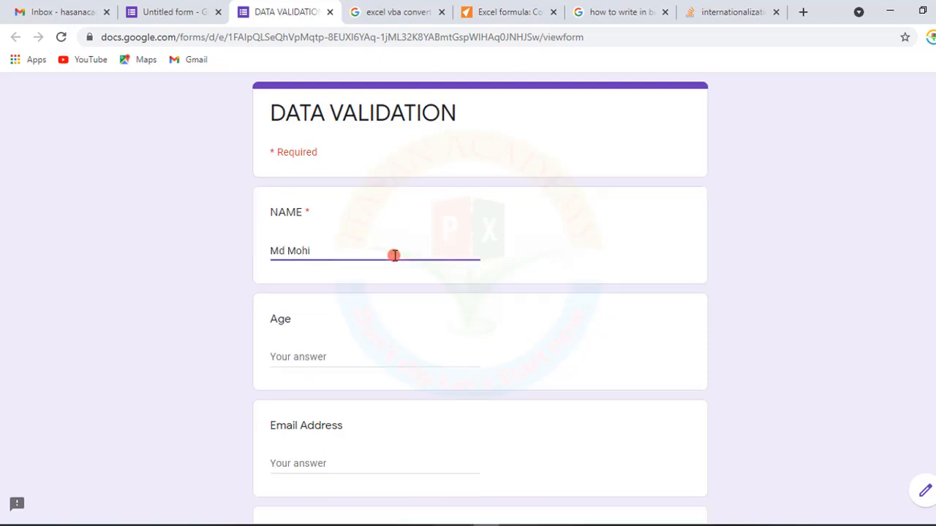
pyautogui.click(384, 280)
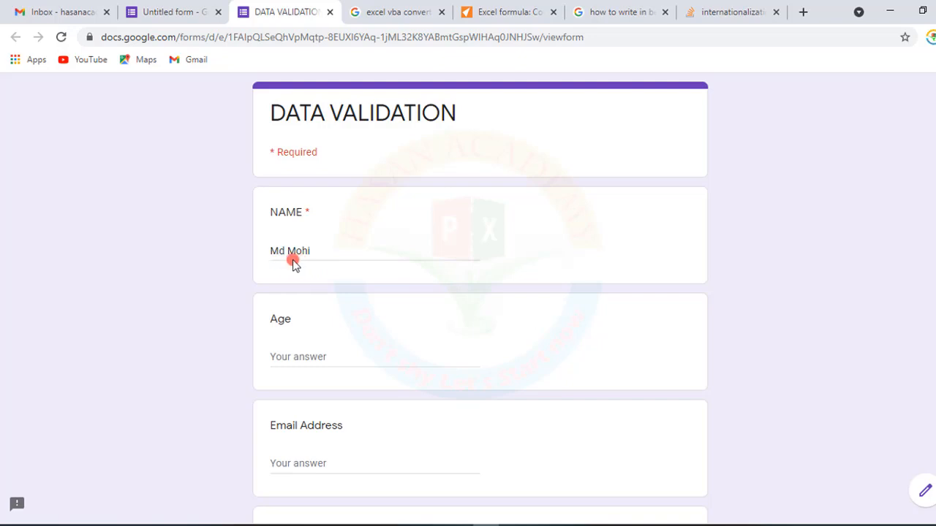
pyautogui.click(340, 246)
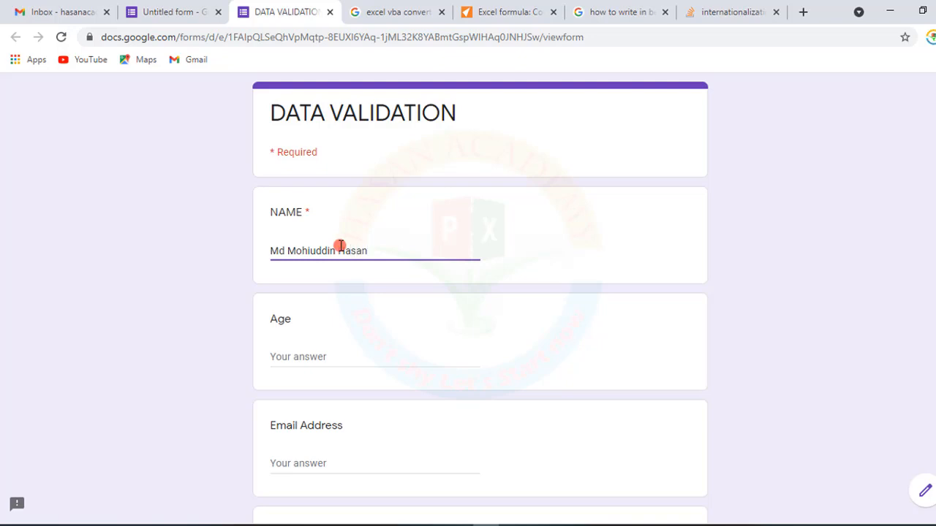
pyautogui.click(304, 262)
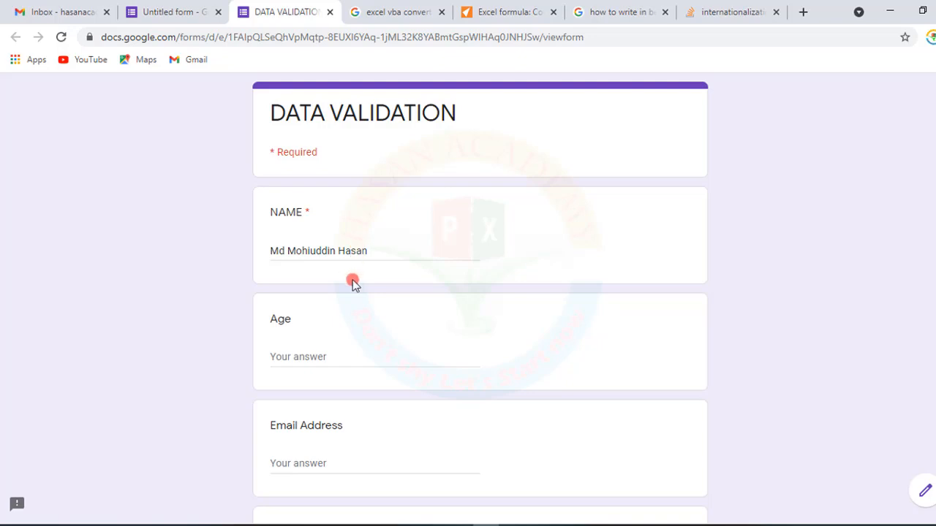
# - Close the preview tab, leaving the page without saving the test answers
pyautogui.click(329, 12)
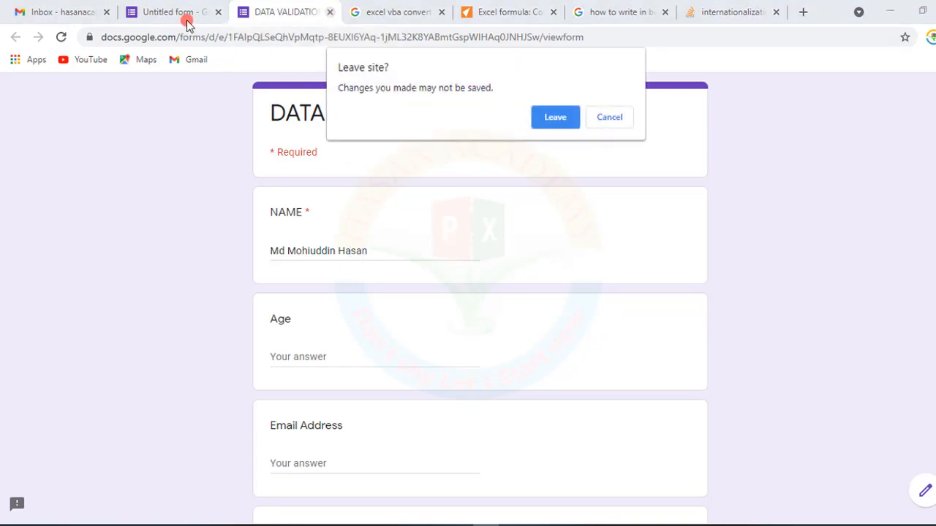
pyautogui.click(537, 118)
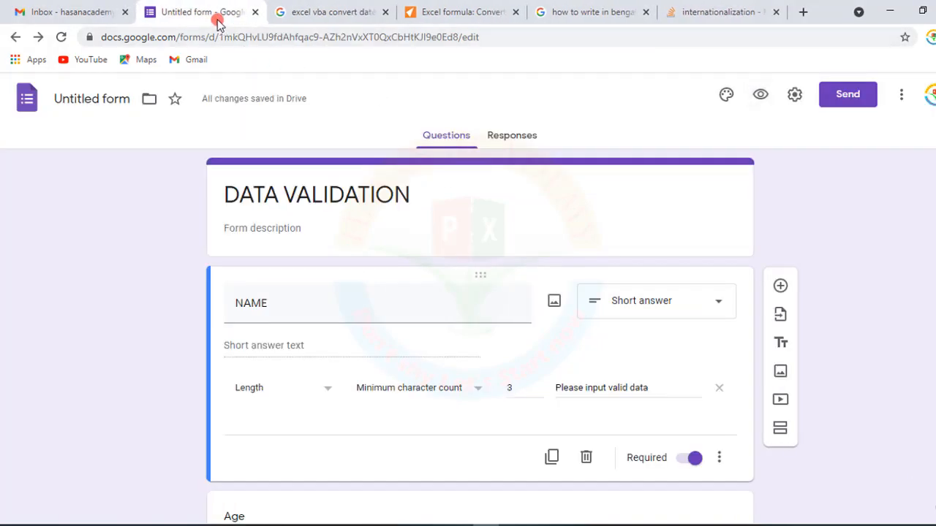
pyautogui.click(322, 402)
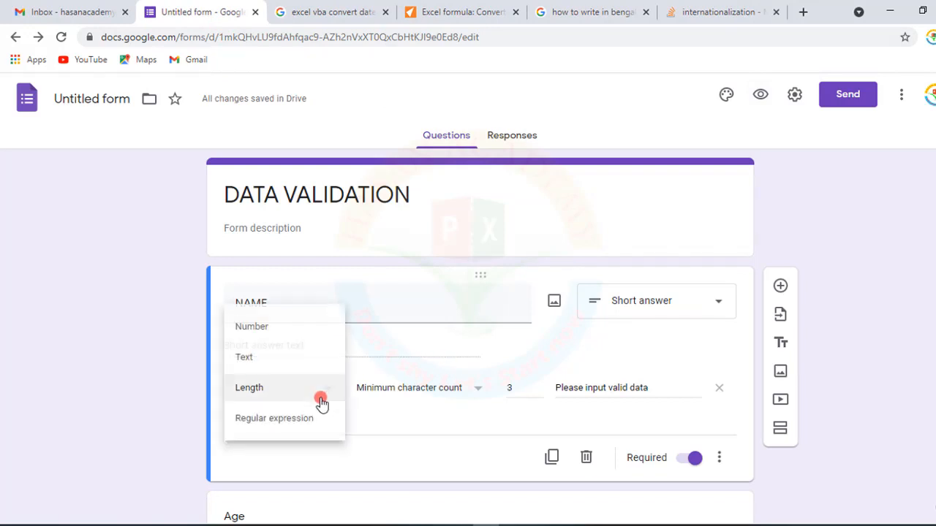
pyautogui.click(419, 430)
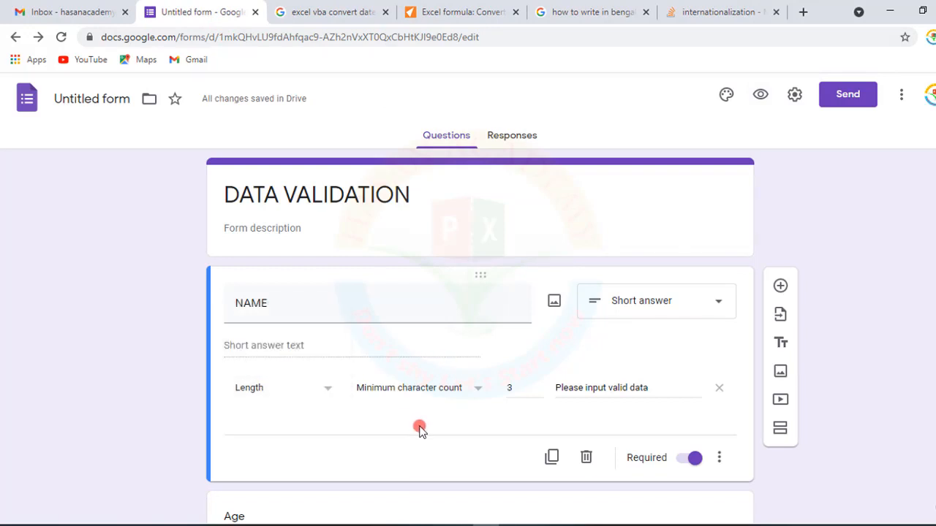
# - Make the Age question required and remove its existing regular expression validation
pyautogui.scroll(-3, 419, 430)
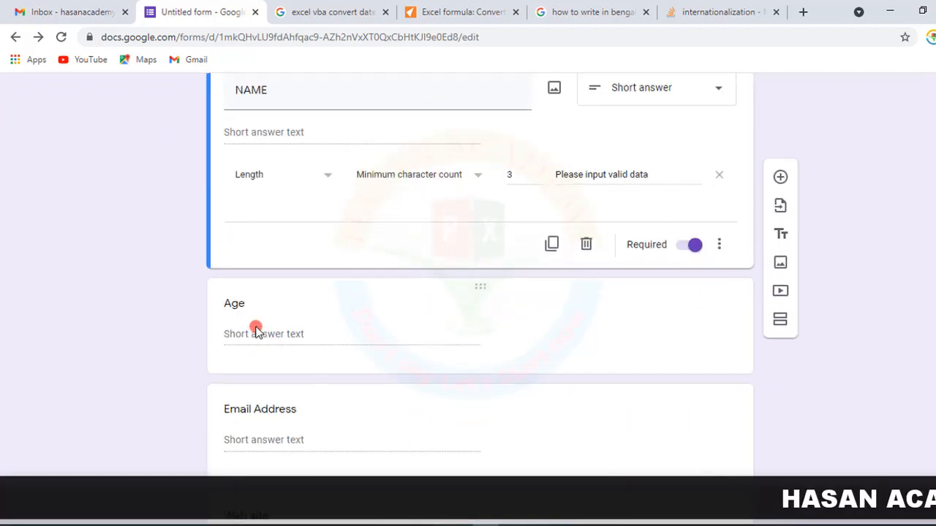
pyautogui.click(256, 330)
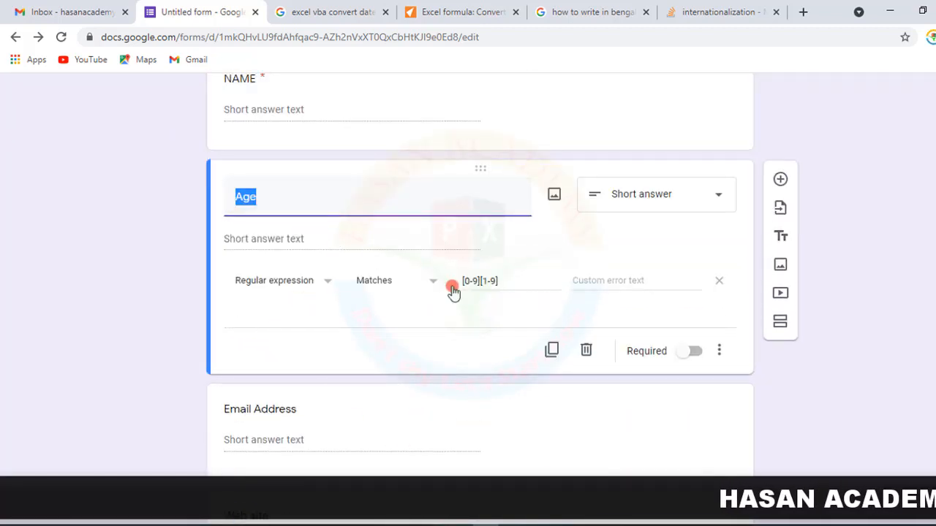
pyautogui.click(695, 351)
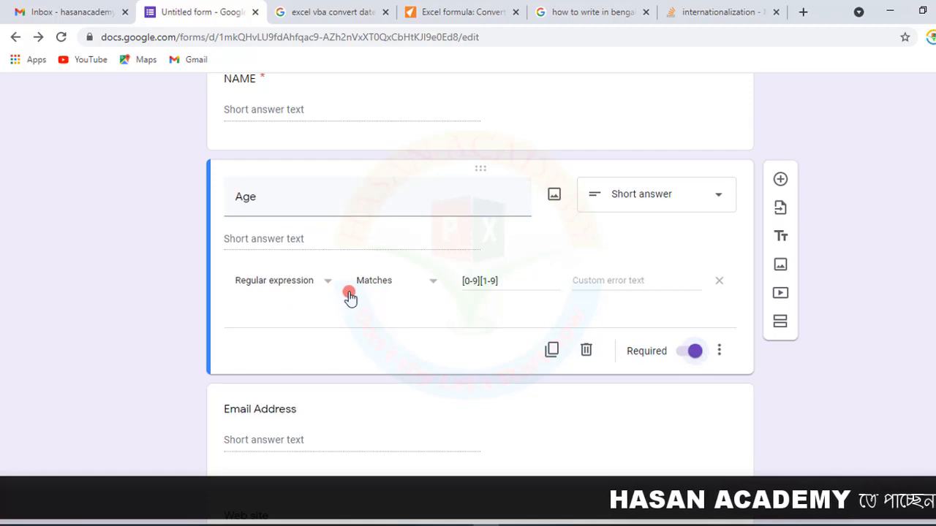
pyautogui.click(720, 281)
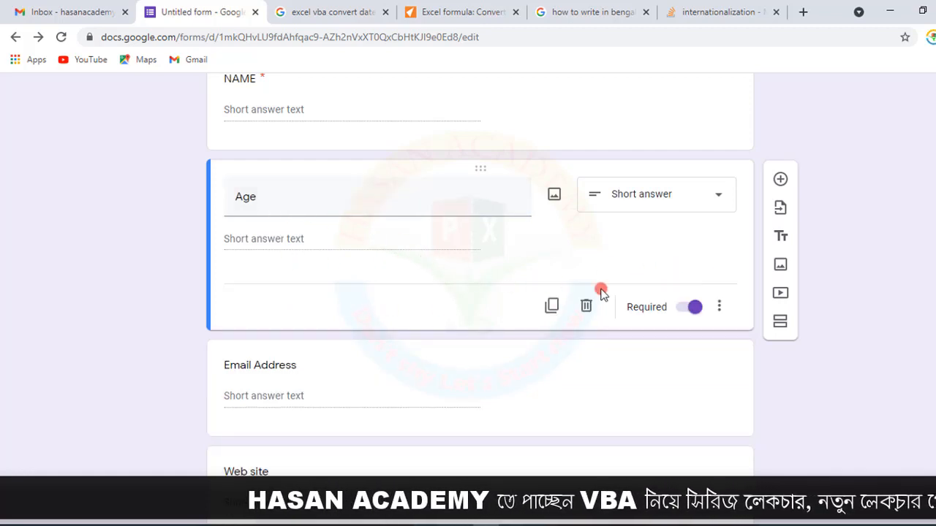
# - Turn on response validation for the Age question and set its type to Number
pyautogui.scroll(1, 438, 292)
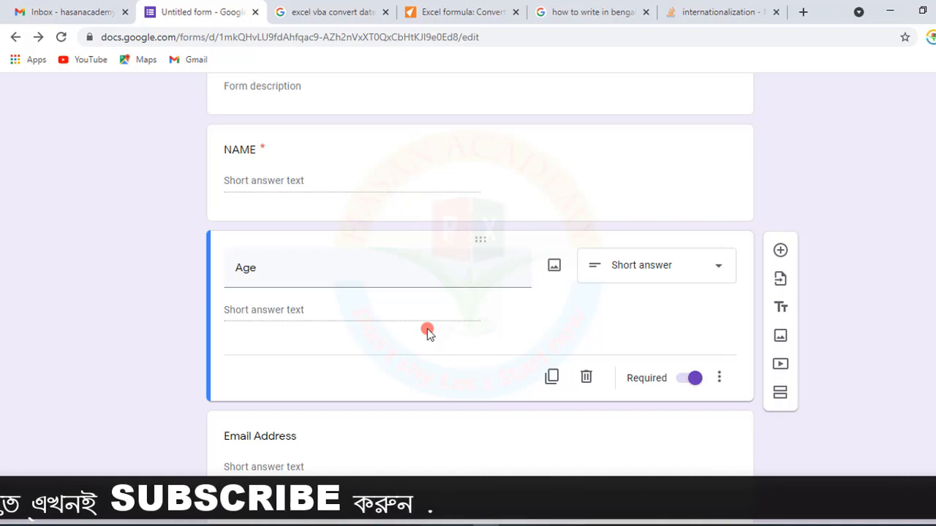
pyautogui.click(715, 378)
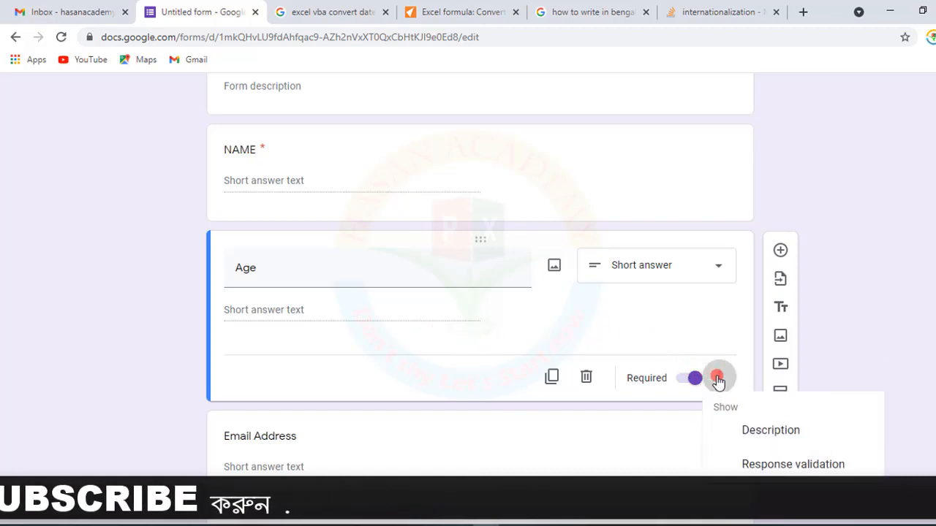
pyautogui.click(749, 465)
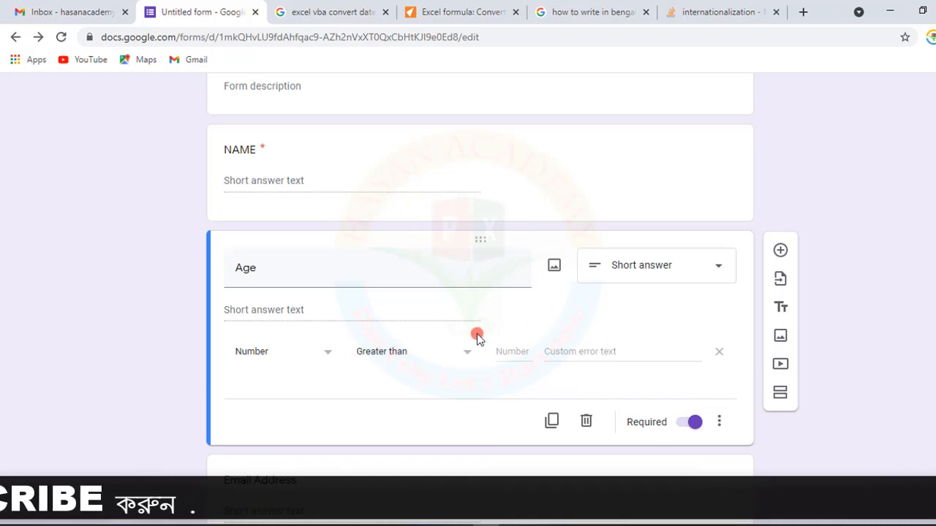
pyautogui.click(333, 353)
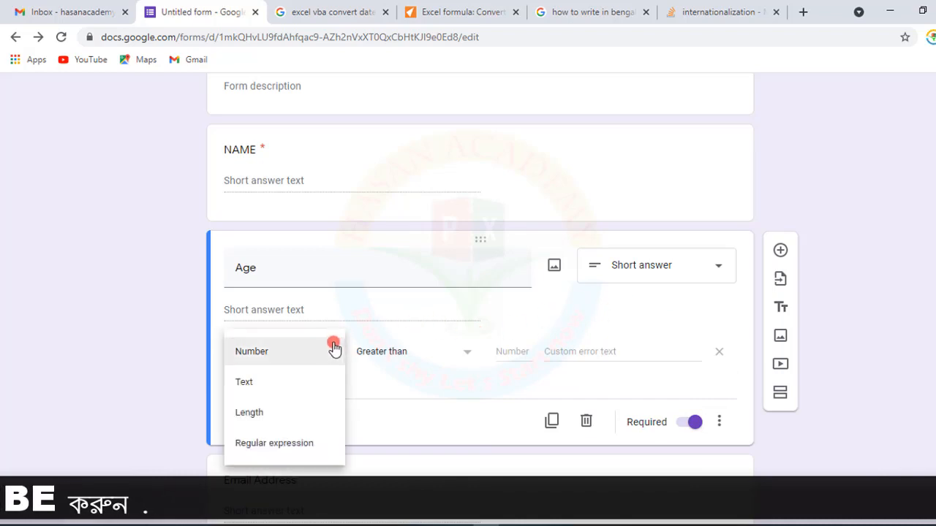
pyautogui.click(264, 354)
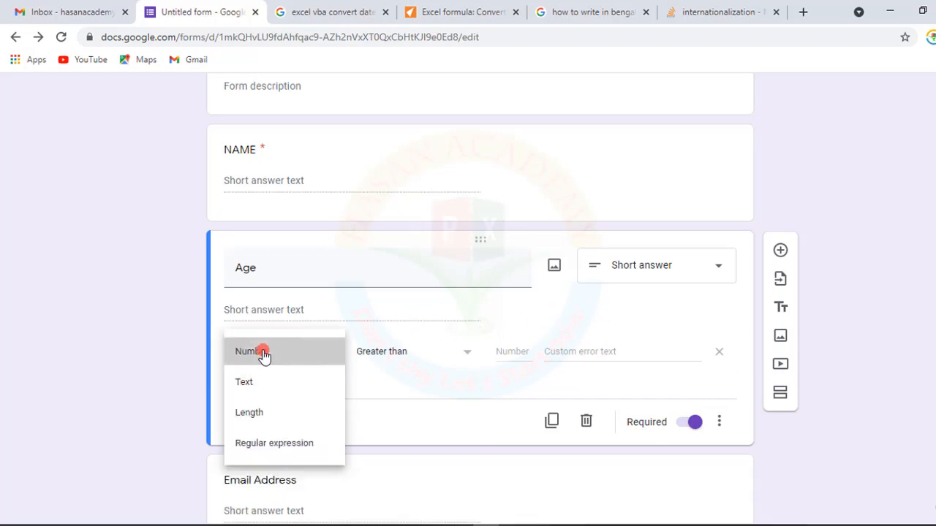
# - Set the Age validation condition to Greater than 10
pyautogui.click(470, 355)
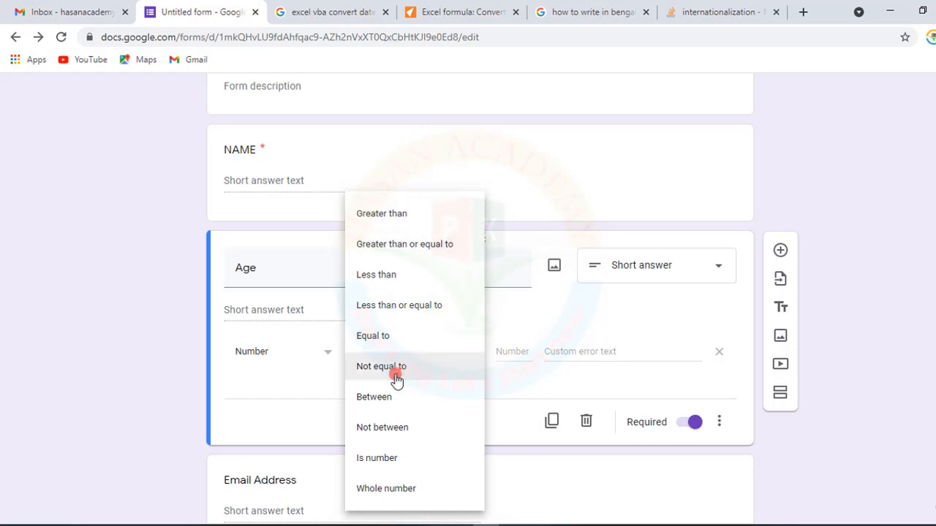
pyautogui.click(378, 222)
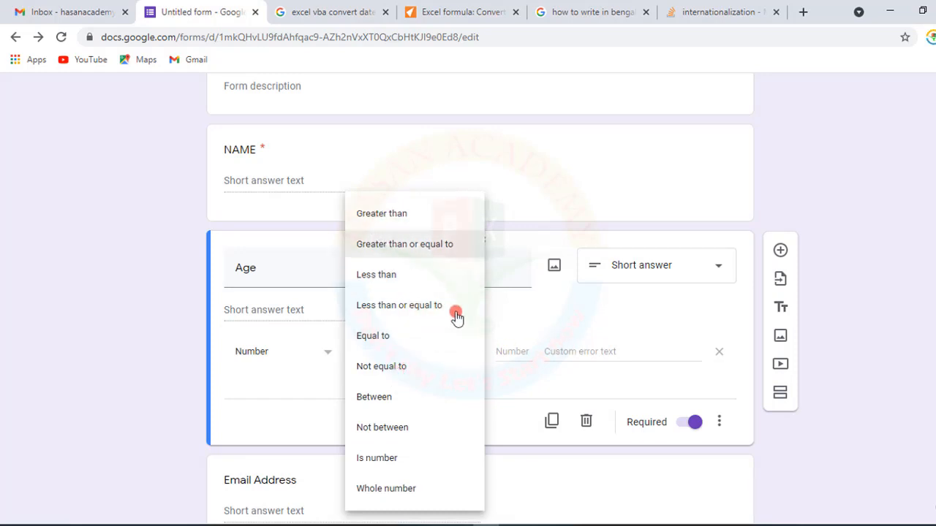
pyautogui.click(523, 347)
pyautogui.write('1')
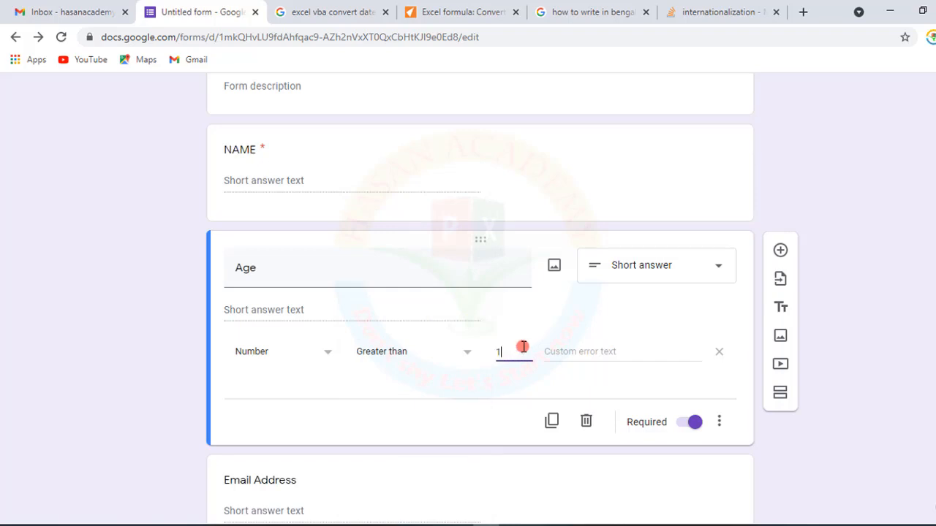
pyautogui.write('0')
# - Open the form preview and enter 9 as the Age answer to test the rule
pyautogui.scroll(3, 602, 346)
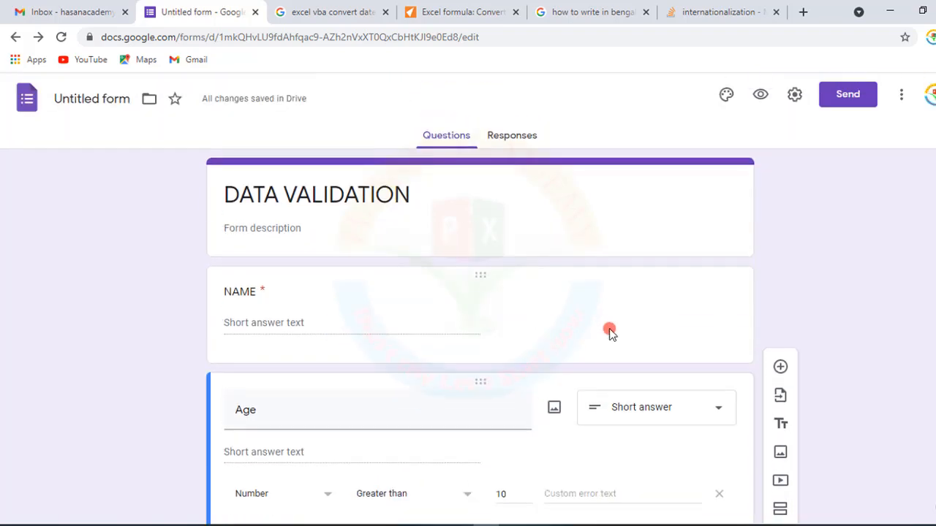
pyautogui.click(758, 95)
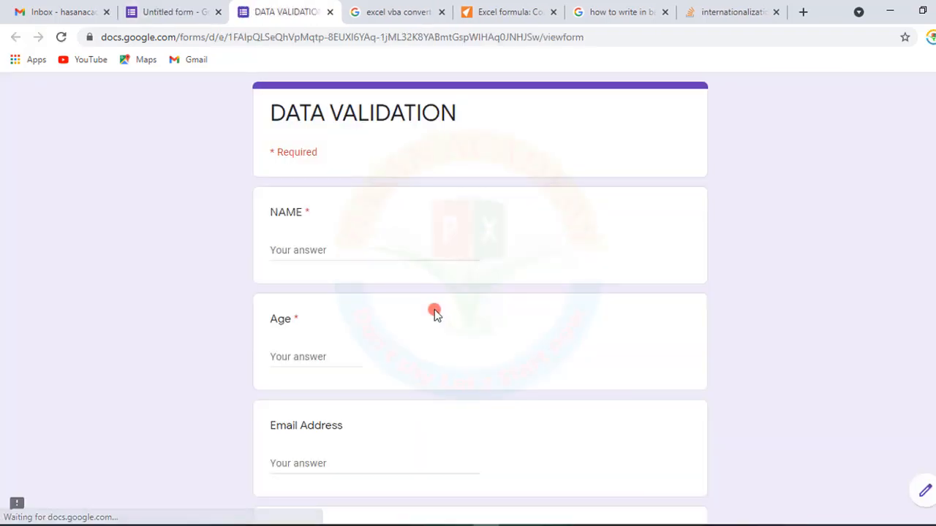
pyautogui.click(281, 355)
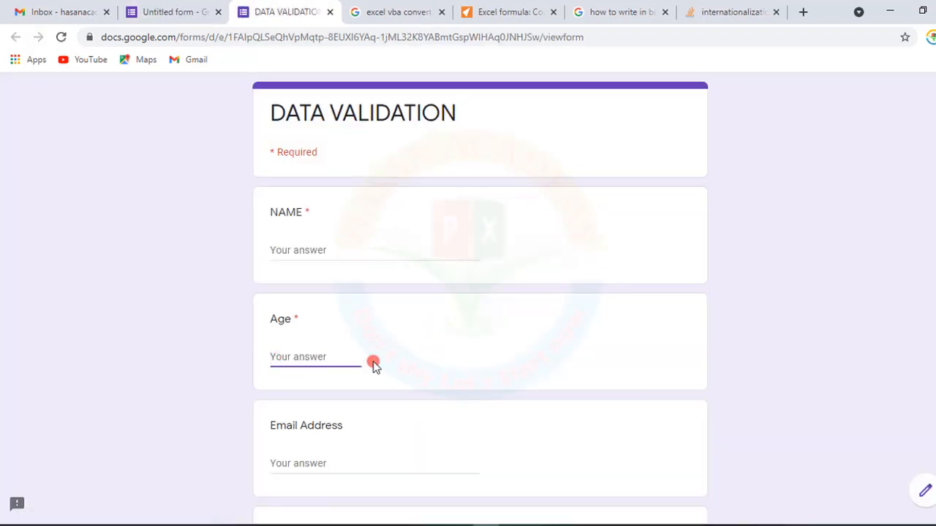
pyautogui.write('9')
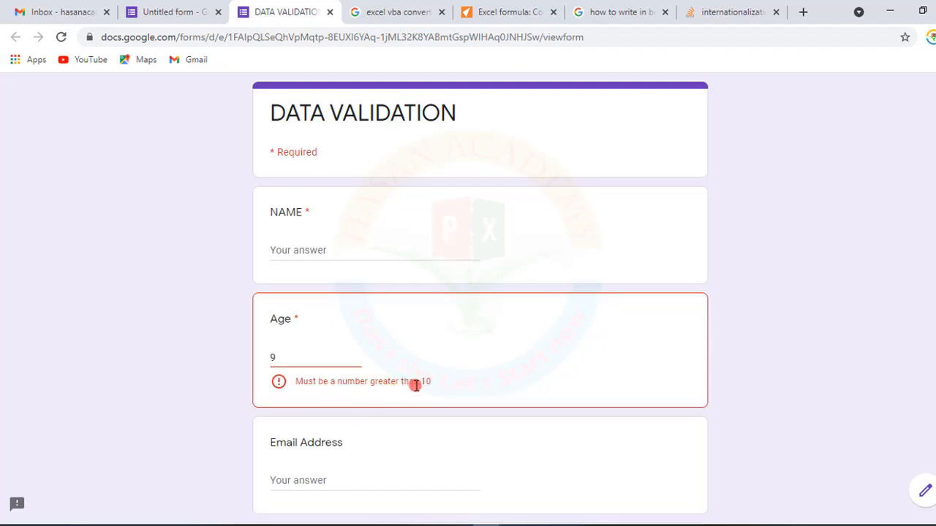
# - Retest the Age answer with 10 and then 11, then close the preview tab without saving
pyautogui.moveTo(290, 363); pyautogui.dragTo(218, 362)
pyautogui.write('10')
pyautogui.moveTo(330, 360); pyautogui.dragTo(225, 358)
pyautogui.write('11')
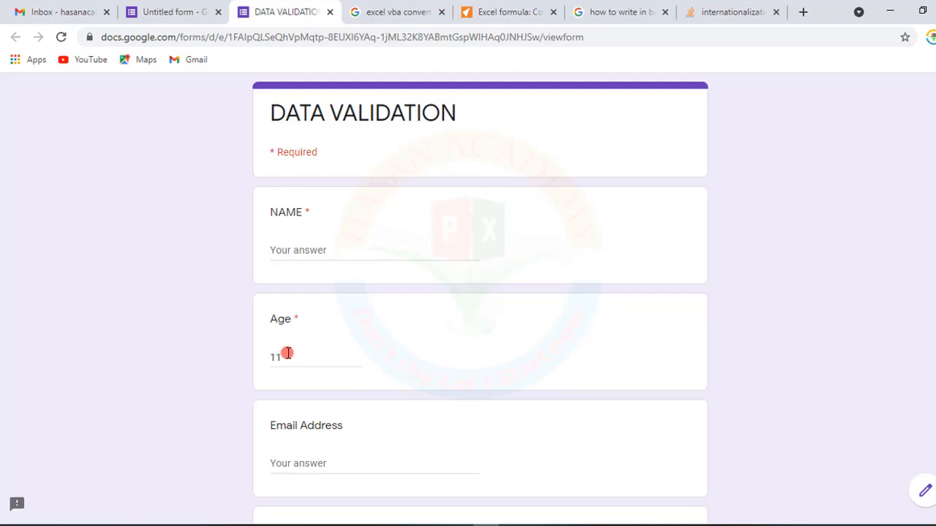
pyautogui.moveTo(287, 356); pyautogui.dragTo(271, 357)
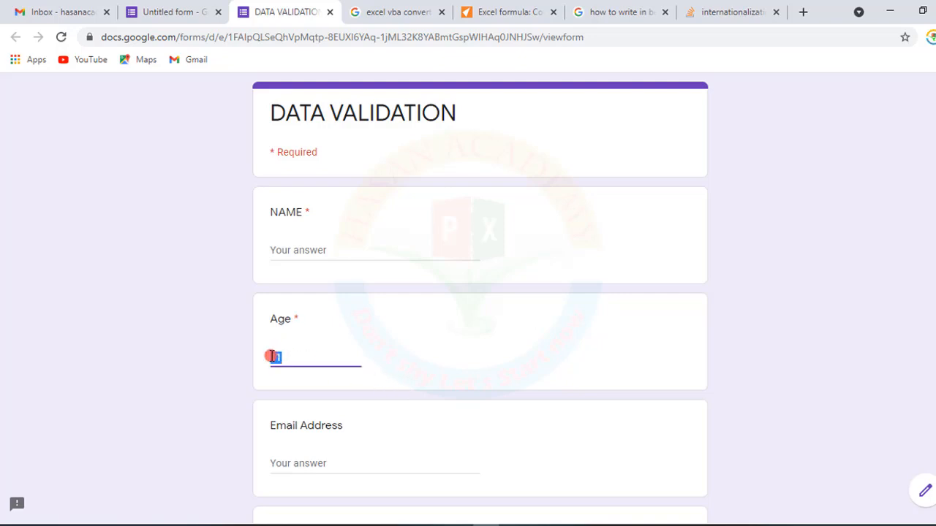
pyautogui.click(330, 13)
pyautogui.click(563, 119)
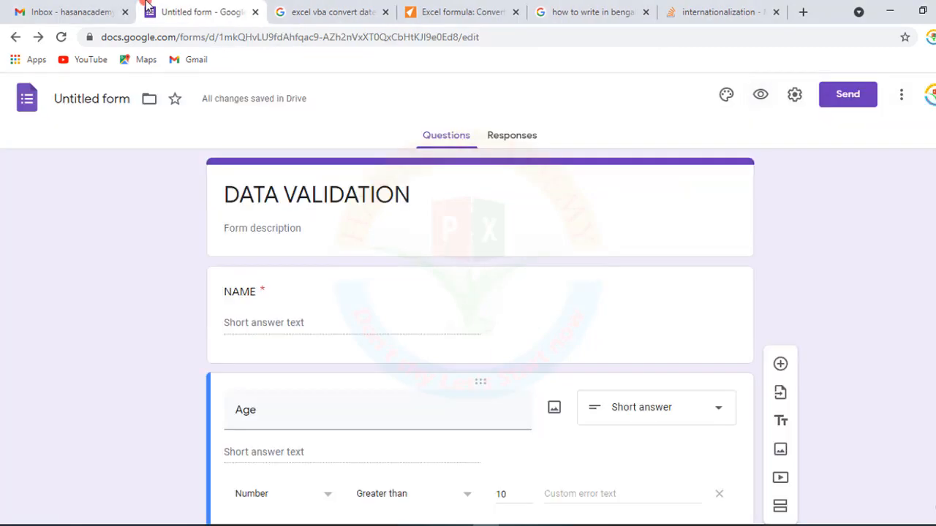
# - Change the Age validation condition to Whole number and set its custom error text to Please input Number
pyautogui.scroll(-1, 458, 422)
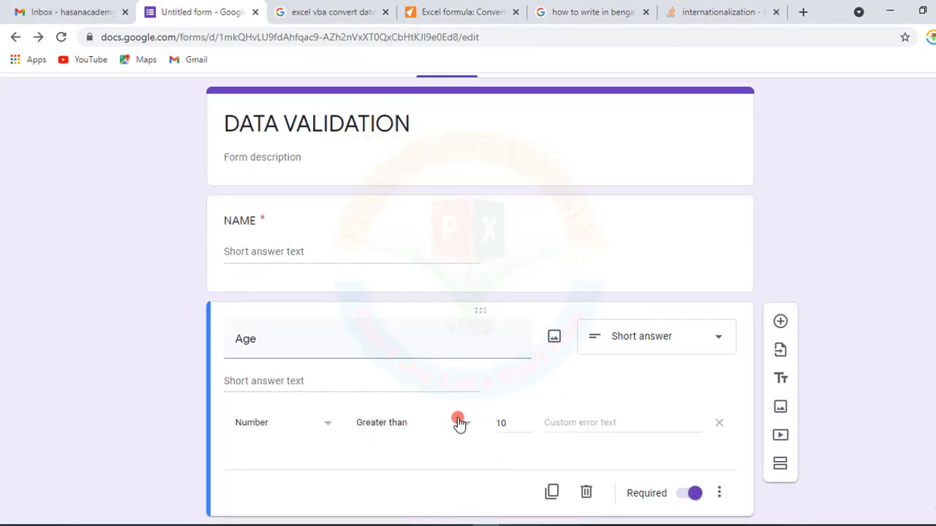
pyautogui.click(465, 425)
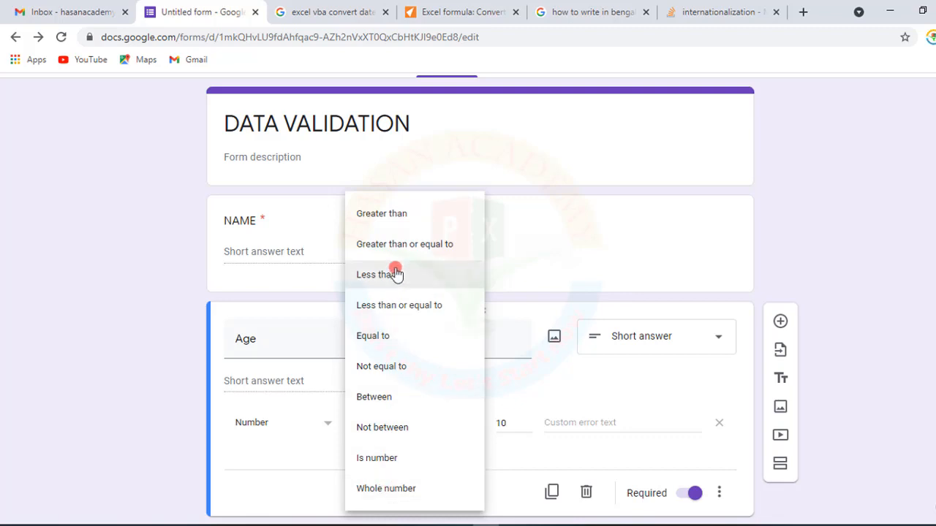
pyautogui.click(397, 213)
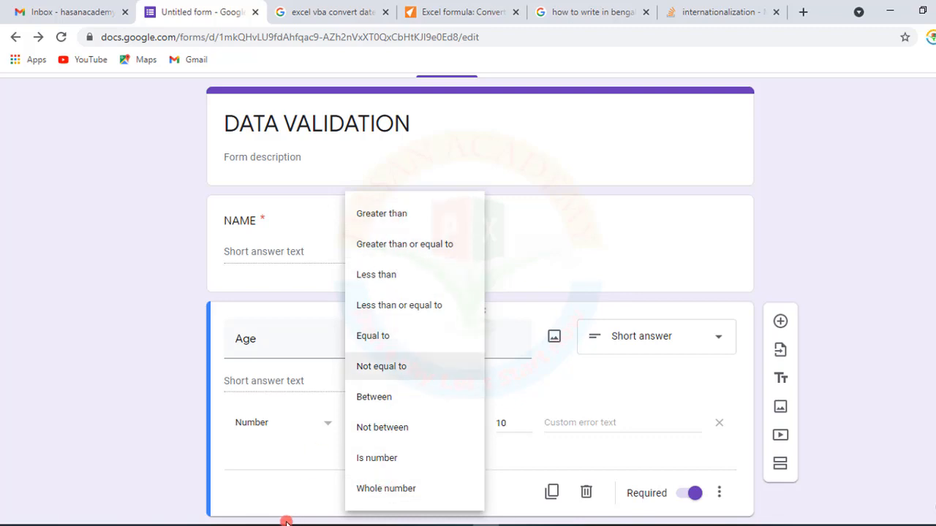
pyautogui.click(322, 424)
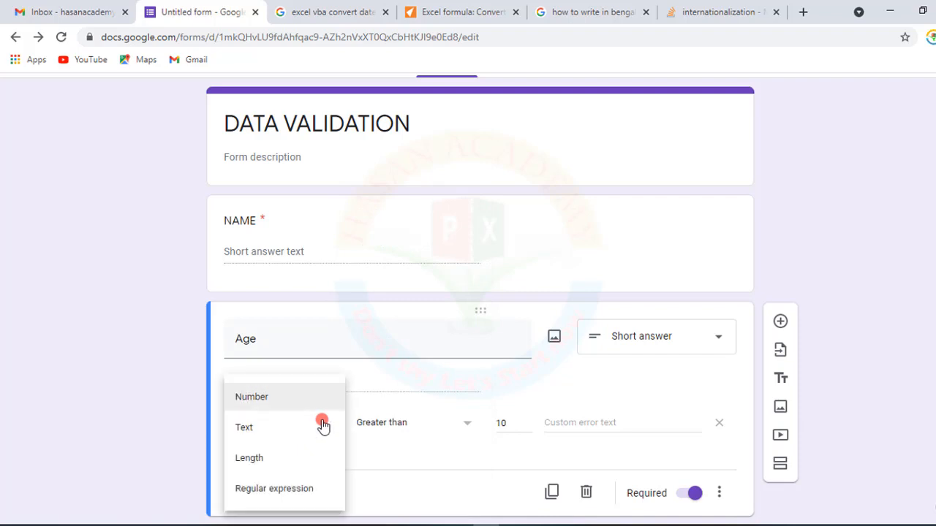
pyautogui.click(414, 462)
pyautogui.click(468, 424)
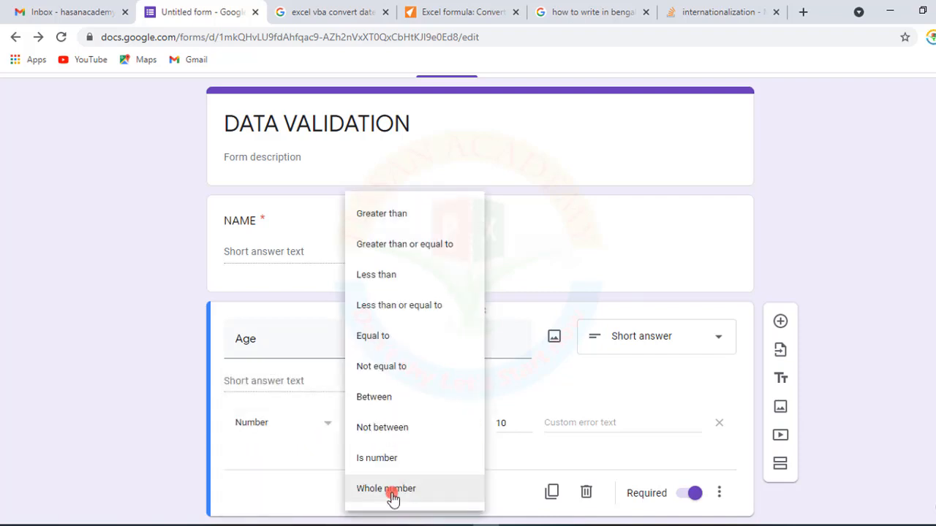
pyautogui.click(392, 490)
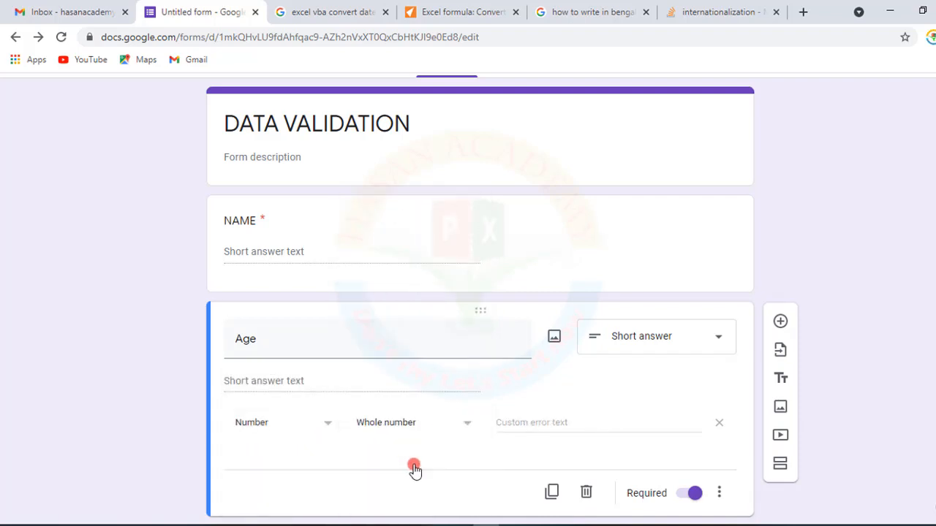
pyautogui.click(545, 423)
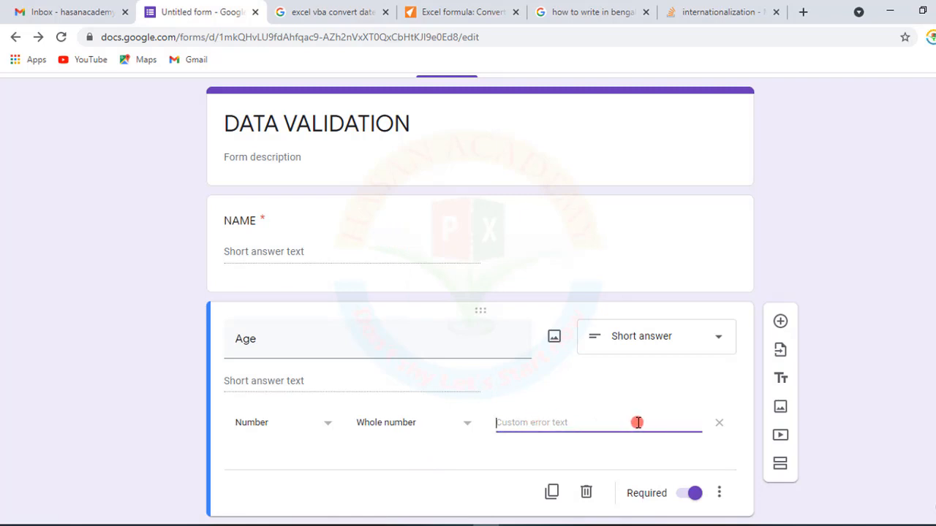
pyautogui.write('Please input Number')
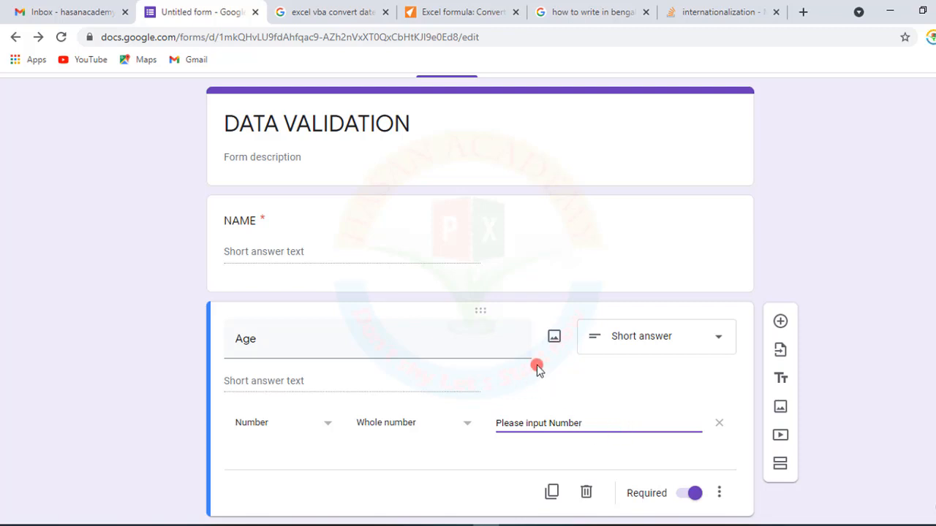
pyautogui.click(526, 336)
# - Open the form preview and enter eer as the Age answer to test the rule
pyautogui.scroll(1, 527, 336)
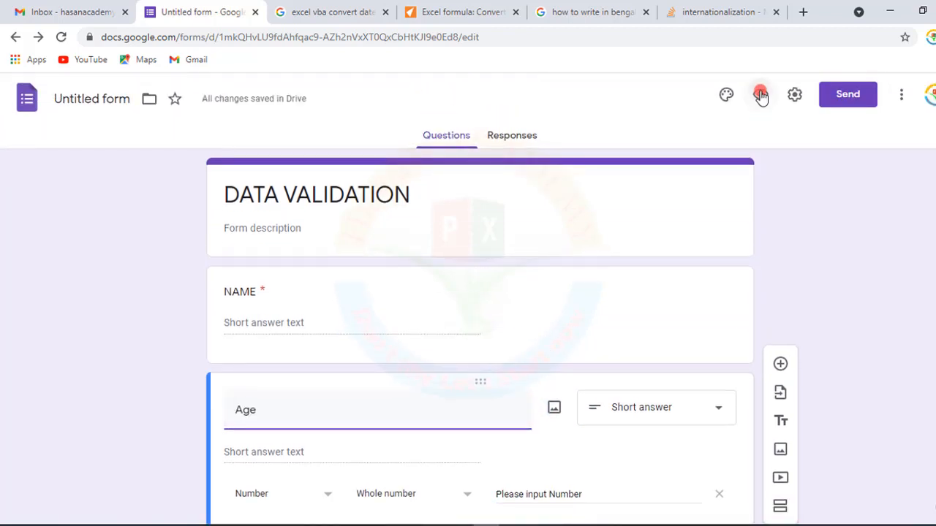
pyautogui.click(760, 94)
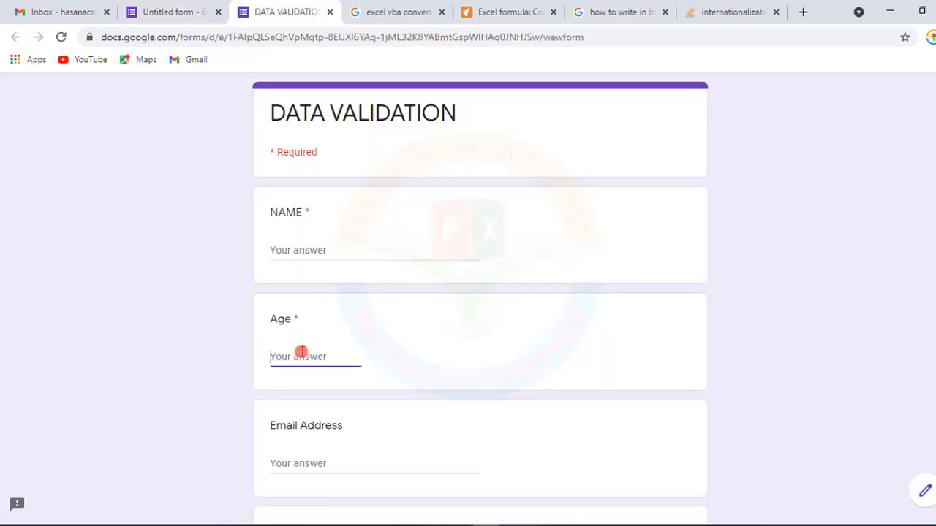
pyautogui.write('eer')
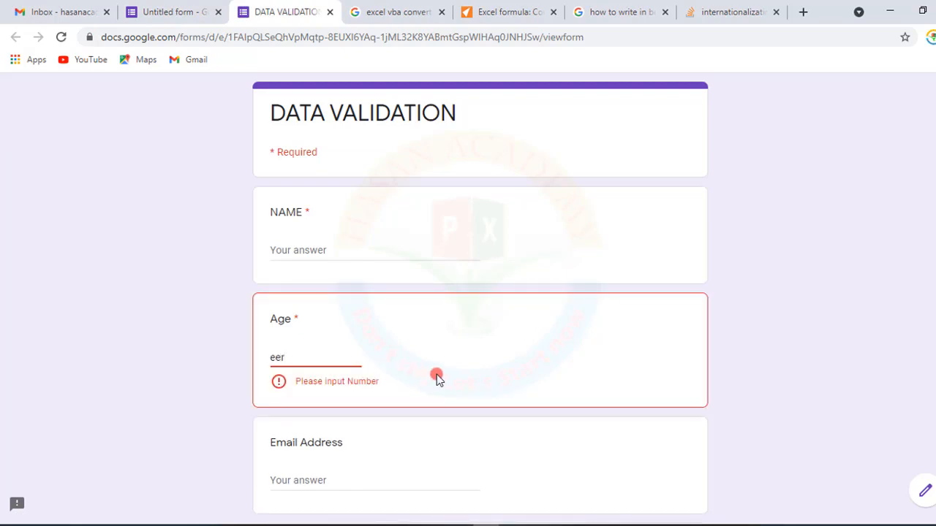
# - Retest the Age answer with 34 and then 2, then close the preview tab without saving
pyautogui.moveTo(293, 357); pyautogui.dragTo(236, 353)
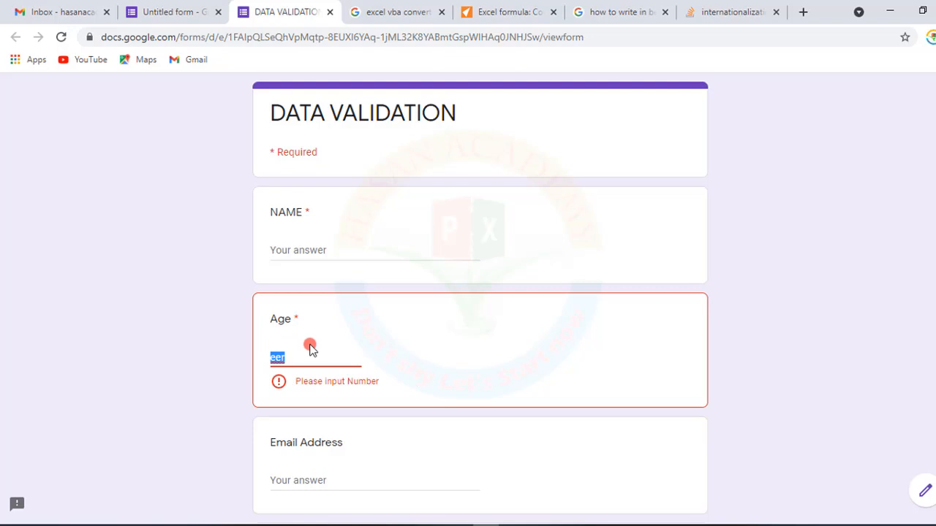
pyautogui.press('BackSpace')
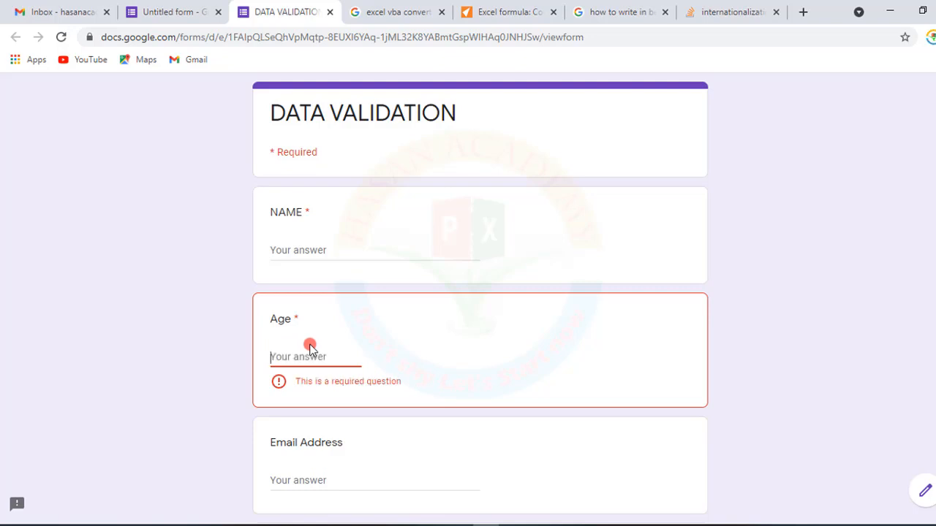
pyautogui.write('34')
pyautogui.click(388, 381)
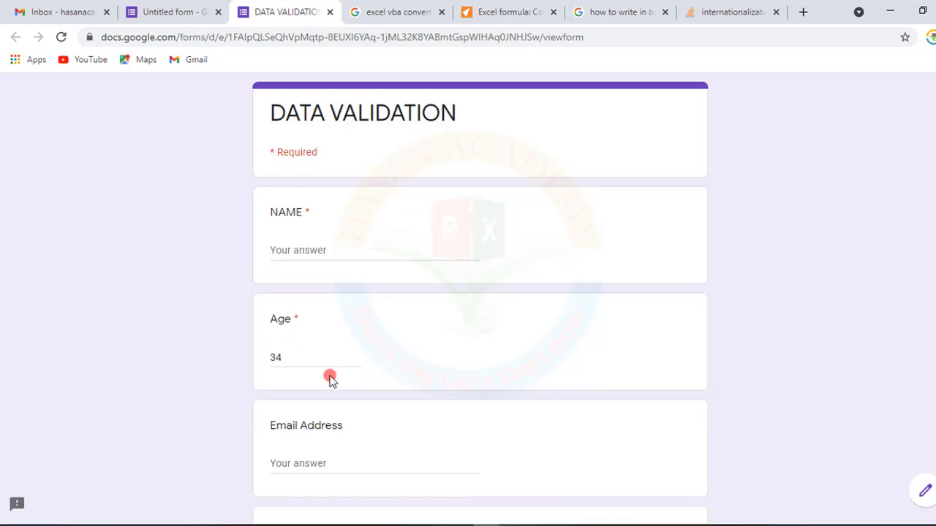
pyautogui.moveTo(293, 358); pyautogui.dragTo(229, 359)
pyautogui.write('2')
pyautogui.click(389, 386)
pyautogui.click(329, 12)
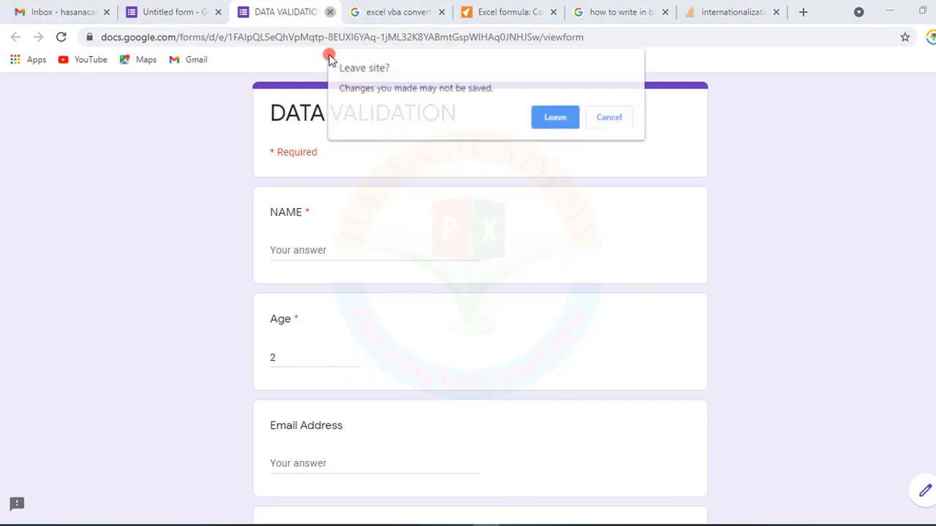
pyautogui.click(555, 117)
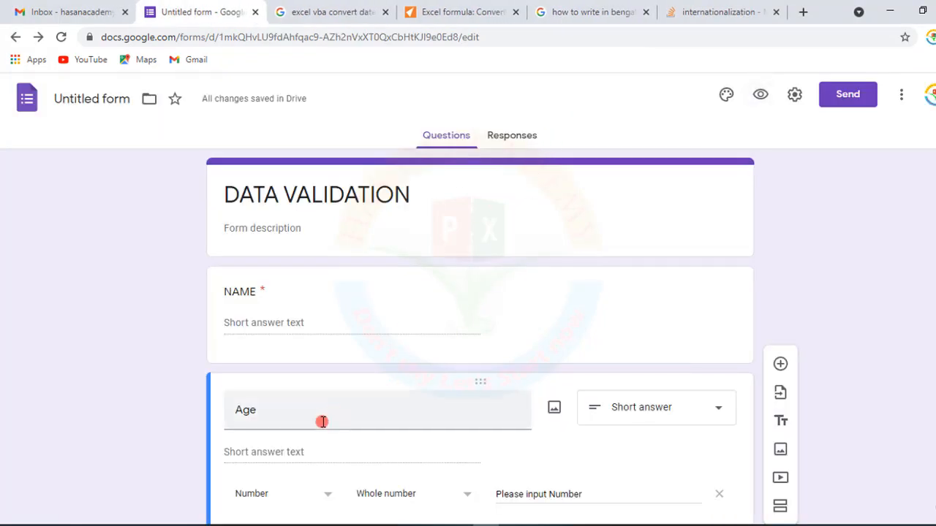
# - Switch the Age validation type to Regular expression with the Matches condition
pyautogui.scroll(-2, 322, 421)
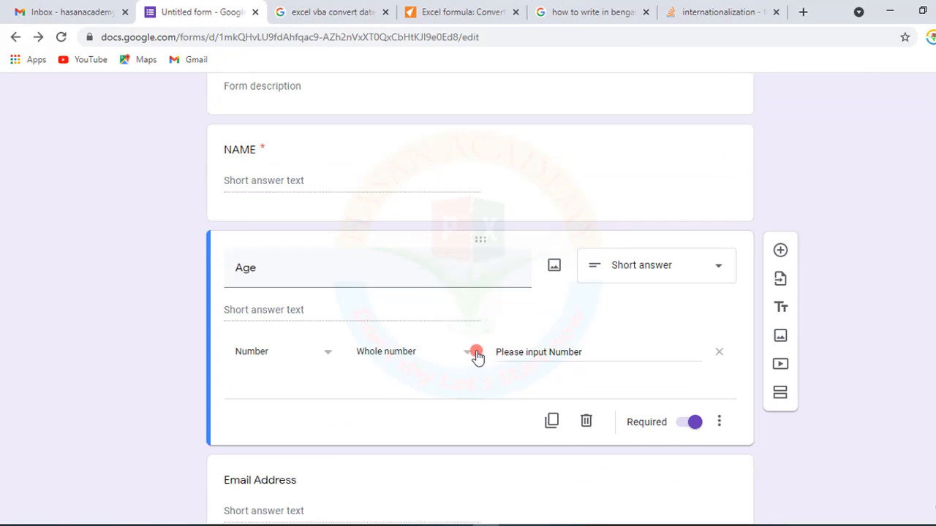
pyautogui.click(468, 356)
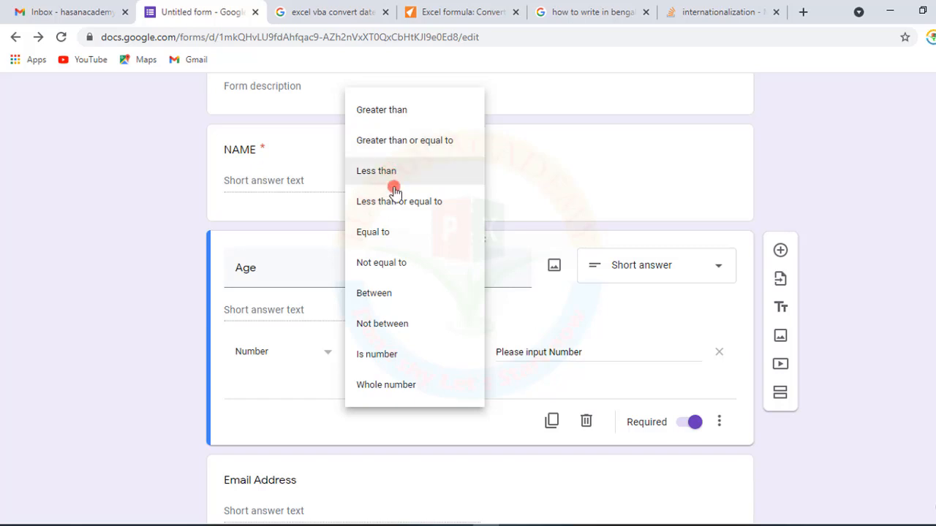
pyautogui.click(601, 354)
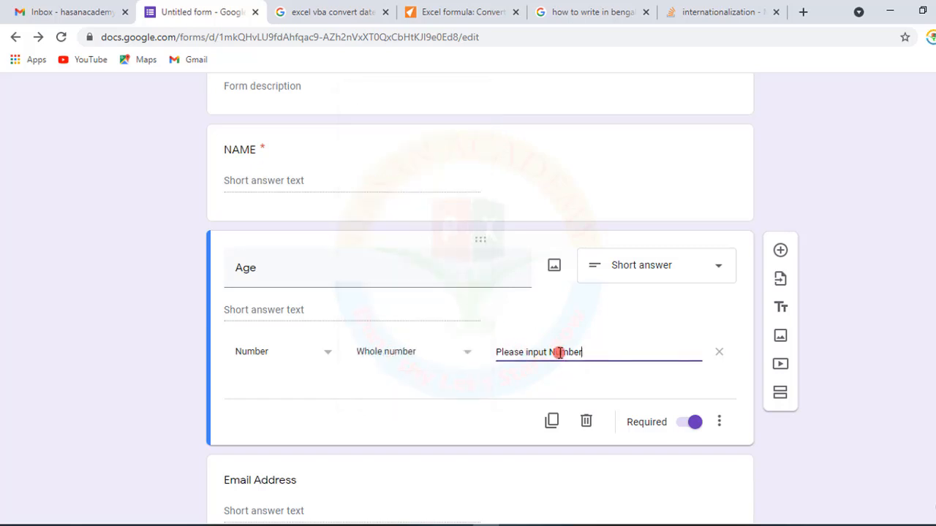
pyautogui.click(329, 358)
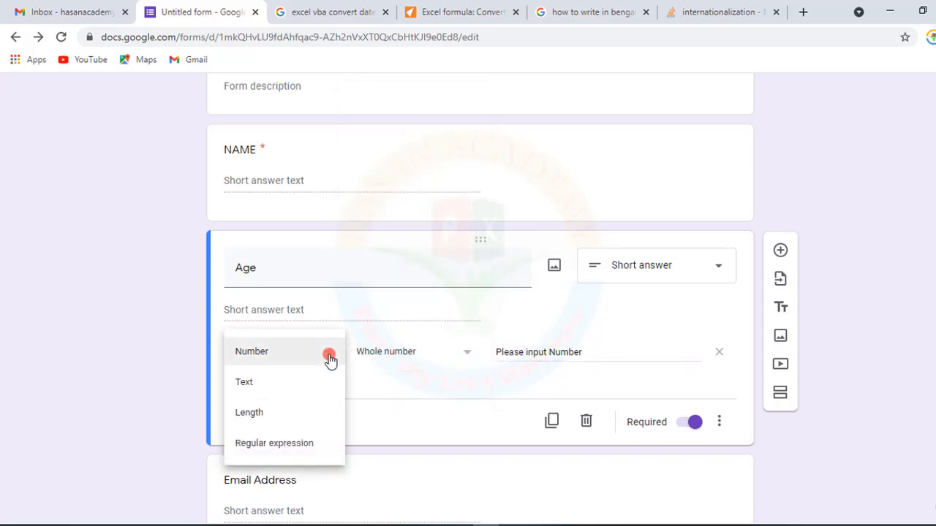
pyautogui.click(284, 446)
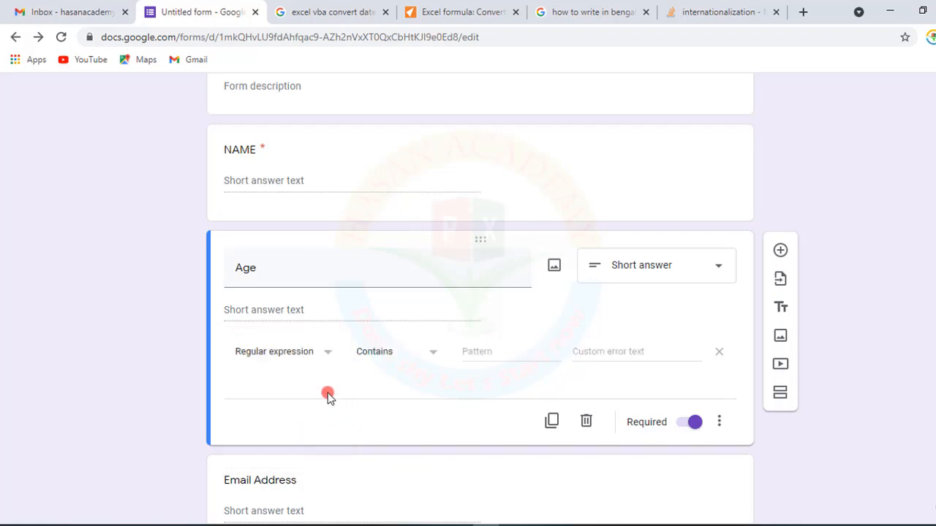
pyautogui.click(433, 355)
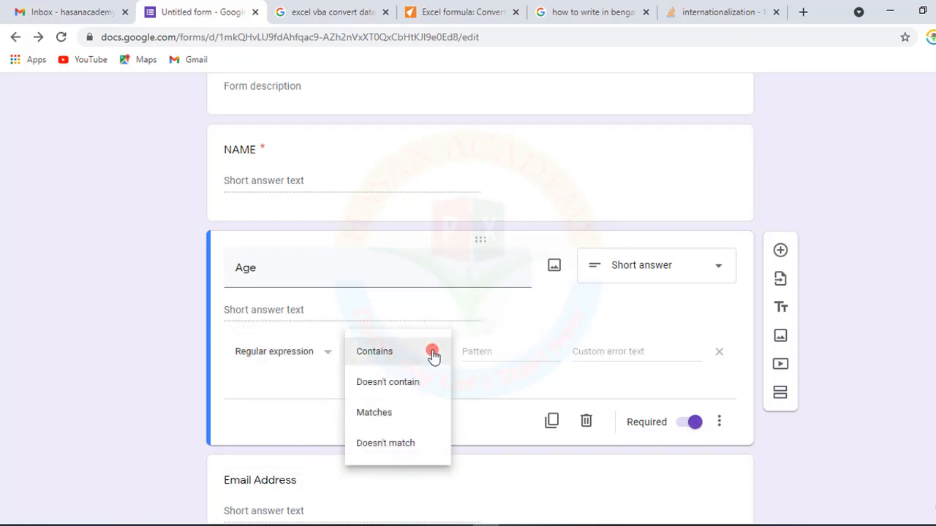
pyautogui.click(480, 383)
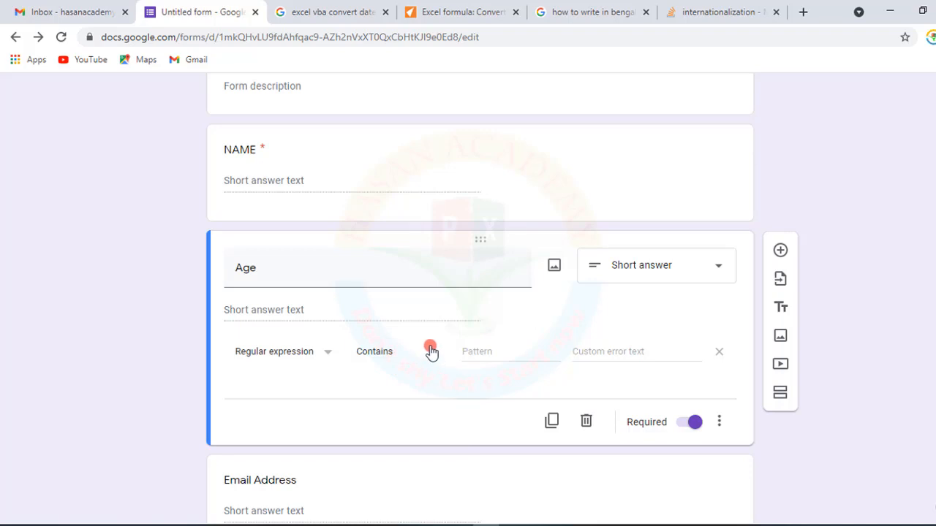
pyautogui.click(431, 351)
pyautogui.click(387, 414)
# - Enter [1-9] [0-9] as the Age validation pattern
pyautogui.click(515, 351)
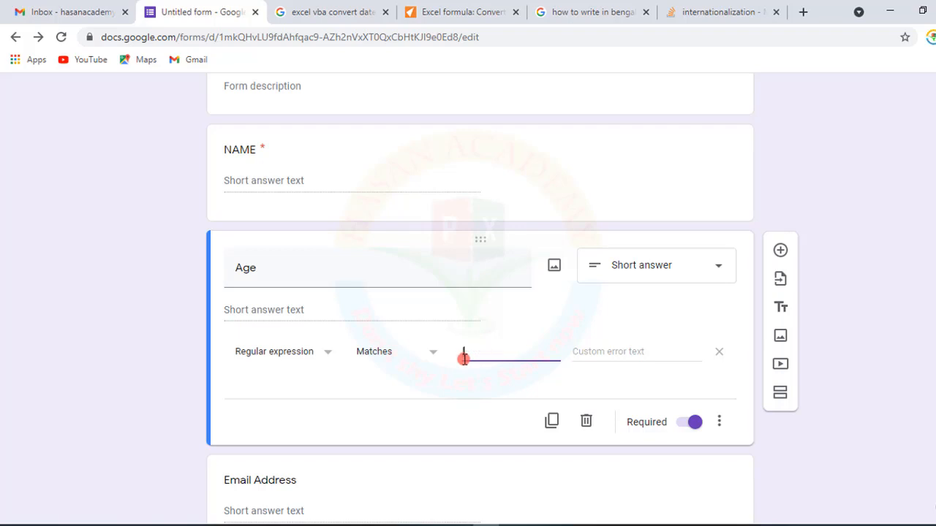
pyautogui.write('[1-9')
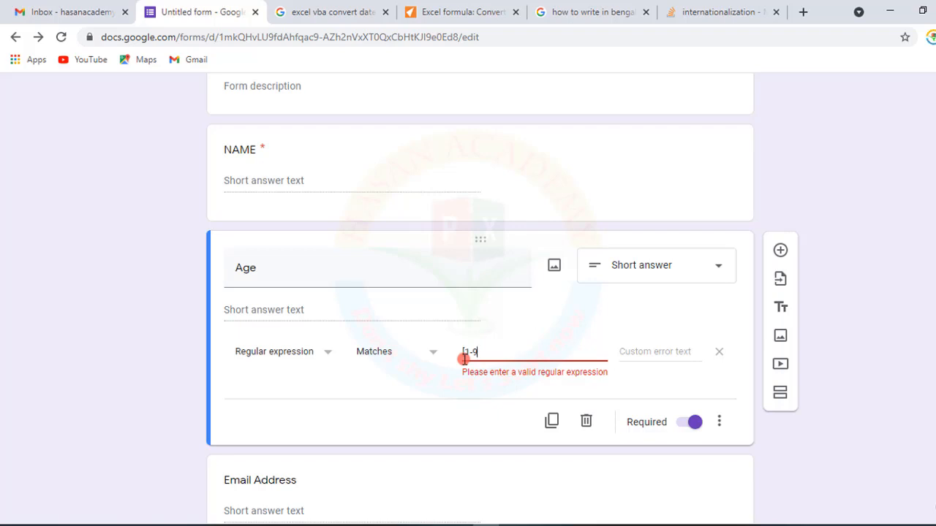
pyautogui.write(']')
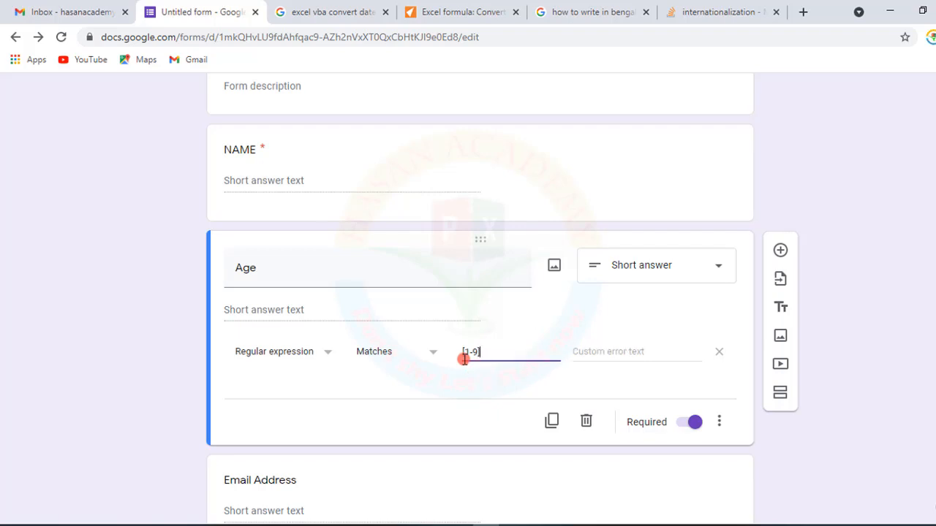
pyautogui.write(' [0-9')
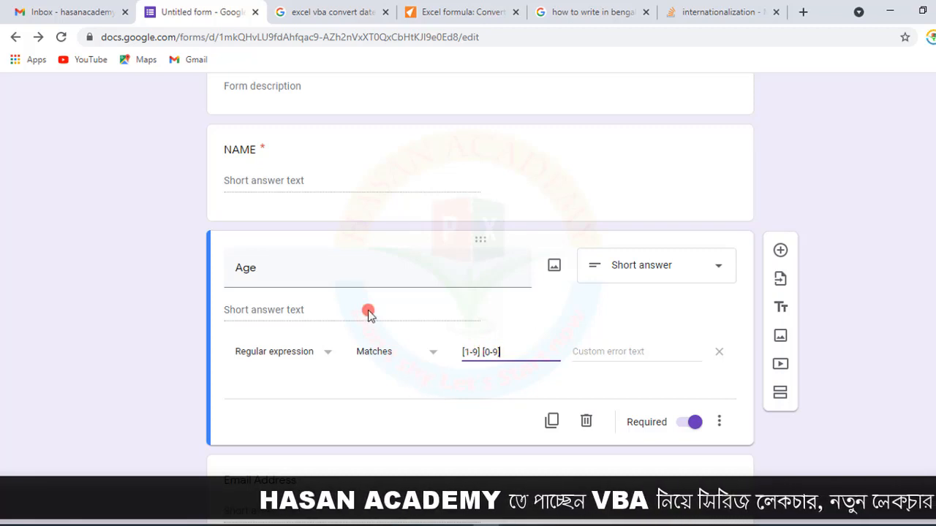
# - Open the form preview and enter 10 as the Age answer to test the pattern
pyautogui.scroll(2, 367, 313)
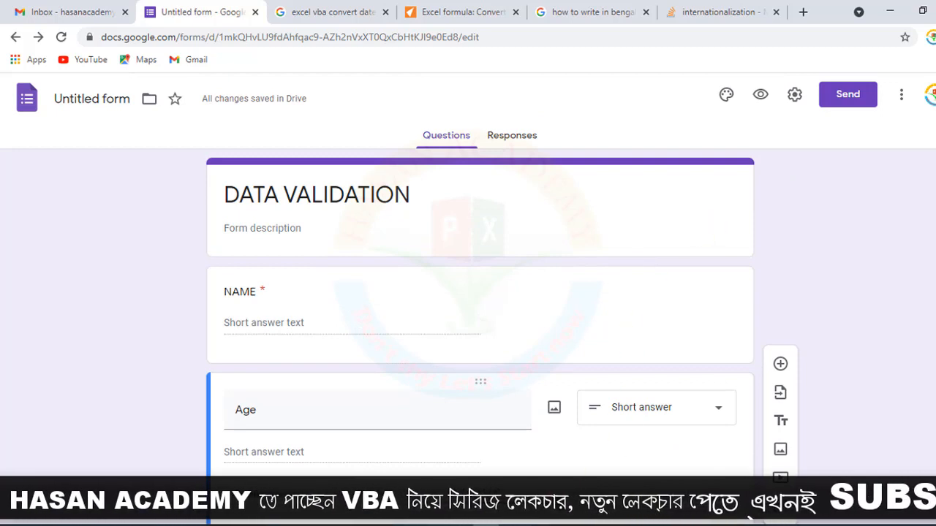
pyautogui.click(760, 95)
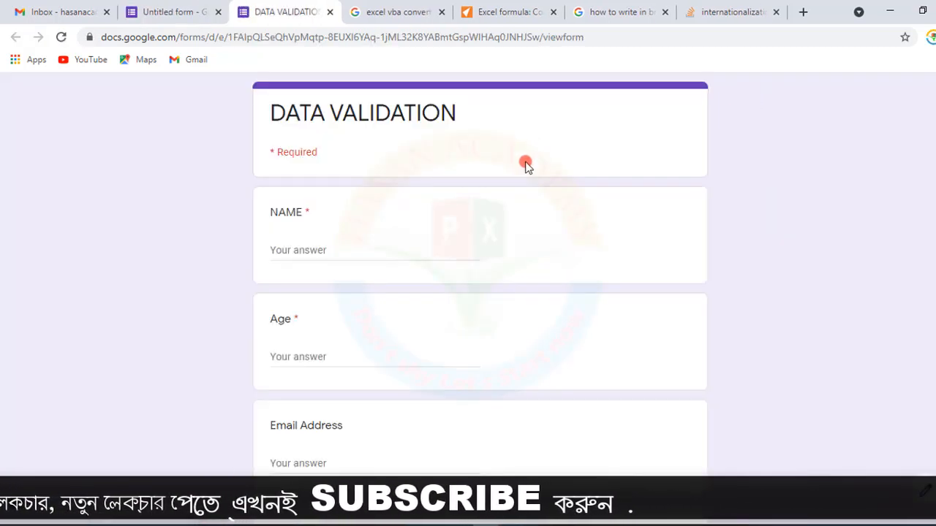
pyautogui.click(291, 356)
pyautogui.write('10')
pyautogui.hotkey('ctrl', 'a')
pyautogui.scroll(-3, 368, 126)
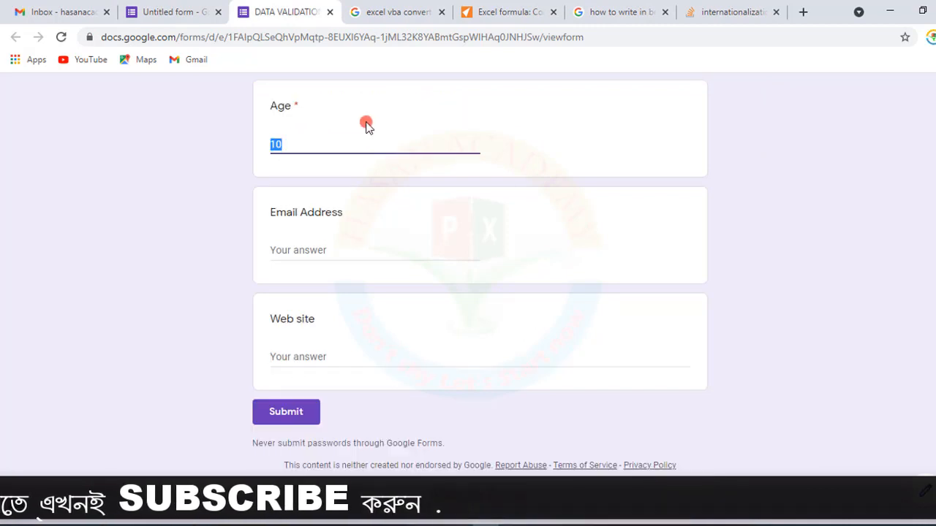
# - Test the Age pattern in the preview by entering 01, then 10, then 12 as the Age answer
pyautogui.moveTo(324, 140); pyautogui.dragTo(231, 151)
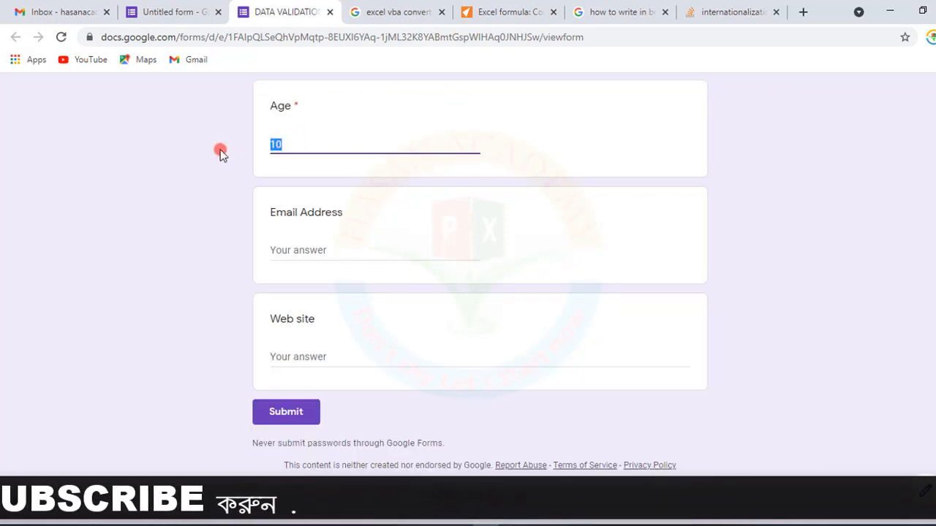
pyautogui.write('01')
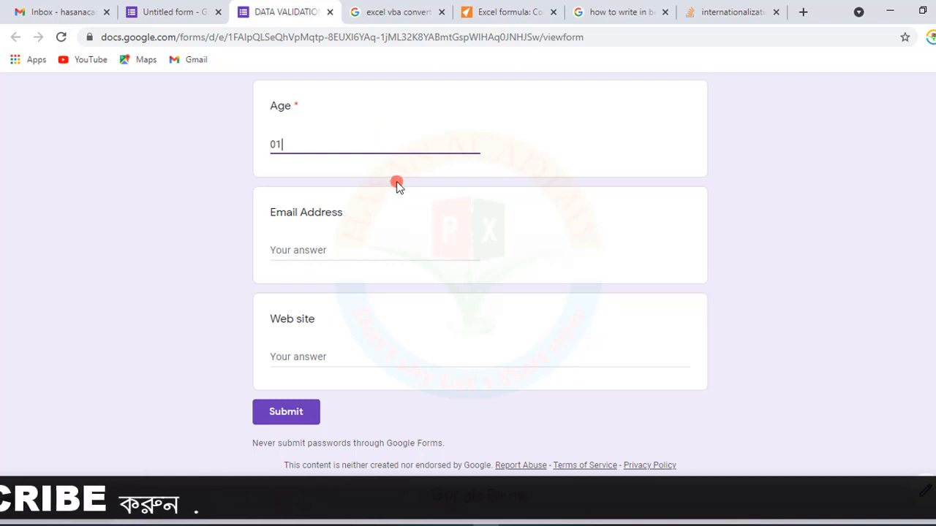
pyautogui.moveTo(299, 144); pyautogui.dragTo(229, 146)
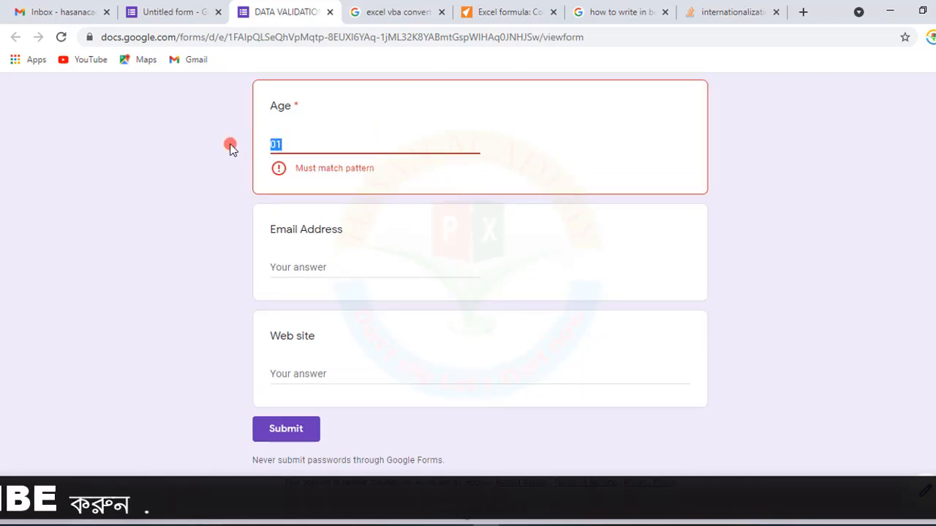
pyautogui.write('10')
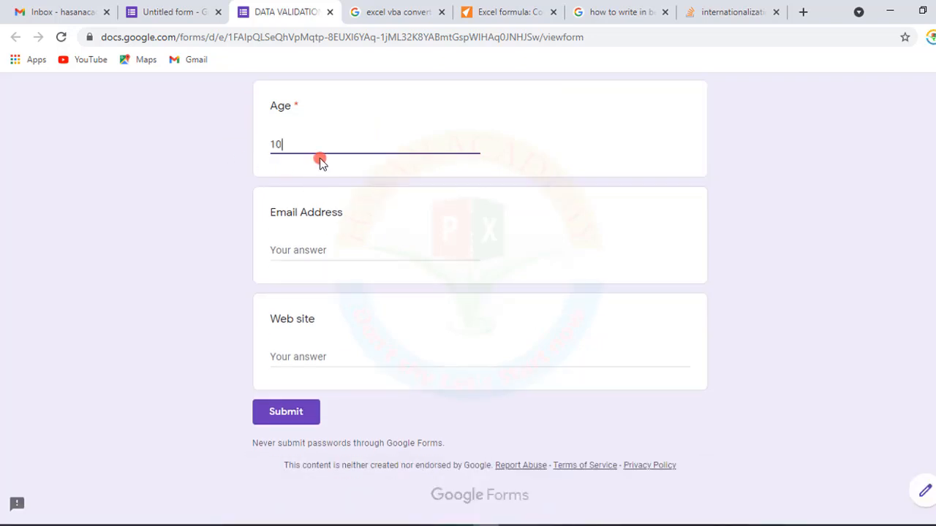
pyautogui.moveTo(316, 144); pyautogui.dragTo(236, 149)
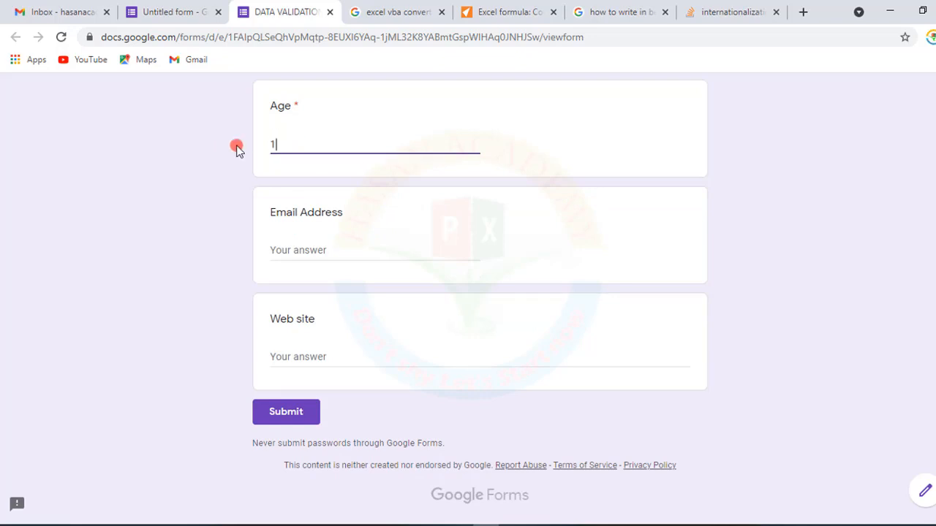
pyautogui.write('12')
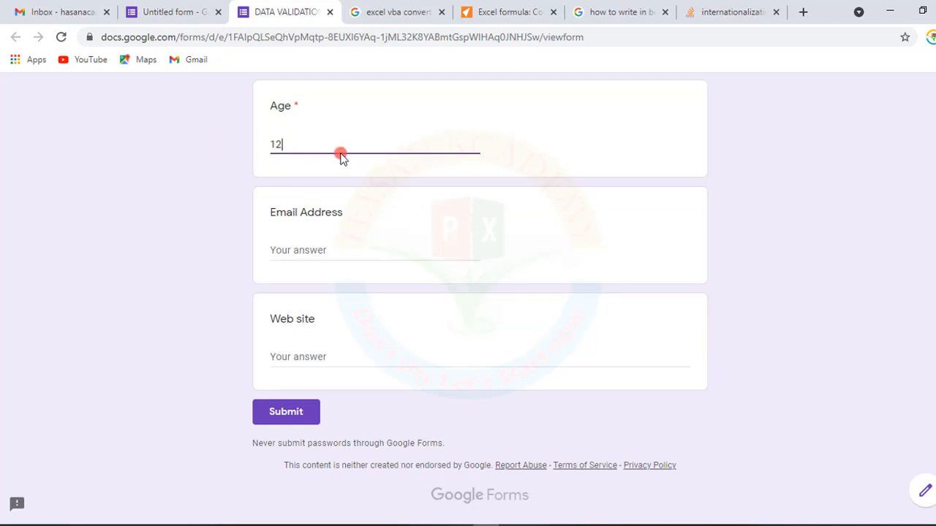
# - Back in the form editor, change the Age validation pattern to [0-9][1-9]
pyautogui.click(164, 9)
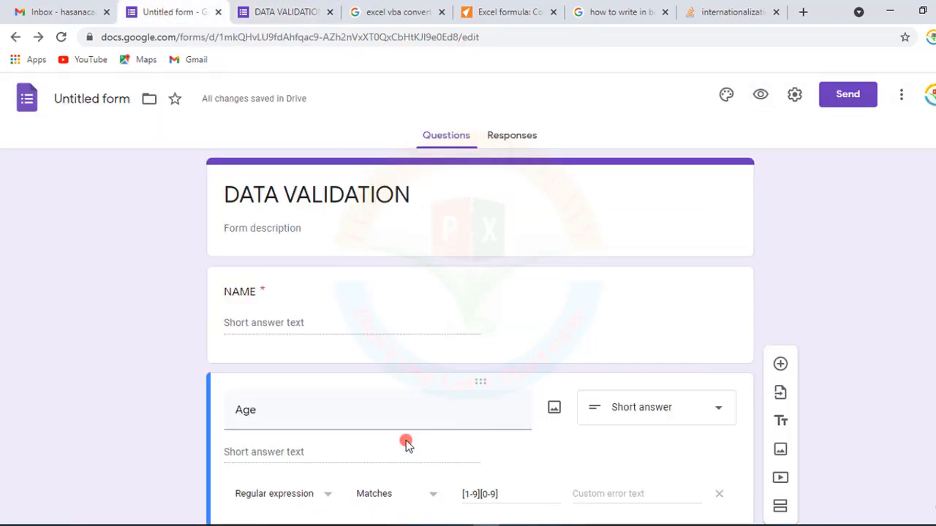
pyautogui.scroll(-3, 438, 432)
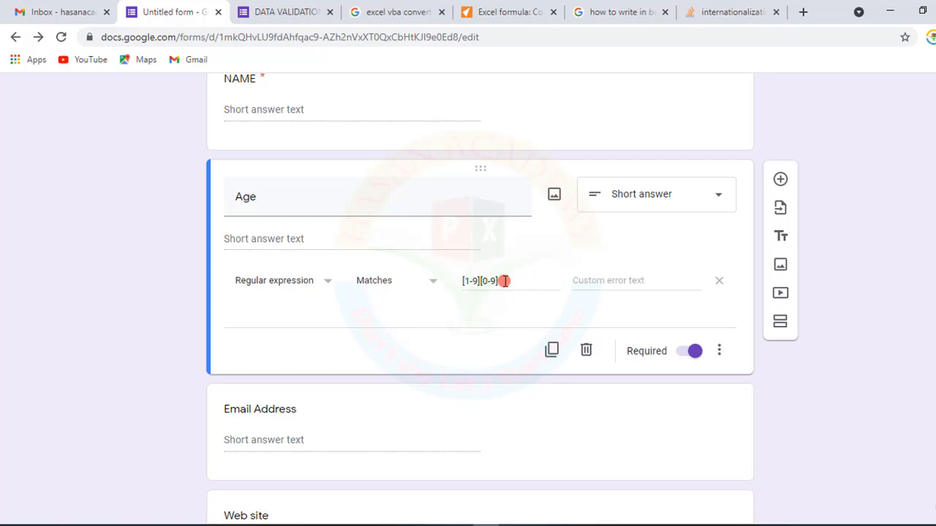
pyautogui.click(468, 280)
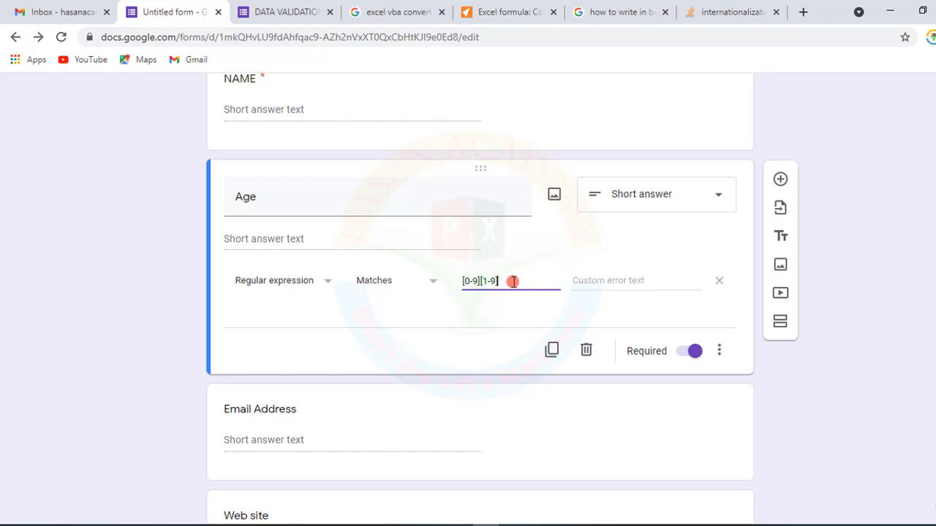
# - Open the form preview and enter 01 as the Age answer to test the new pattern
pyautogui.scroll(3, 511, 292)
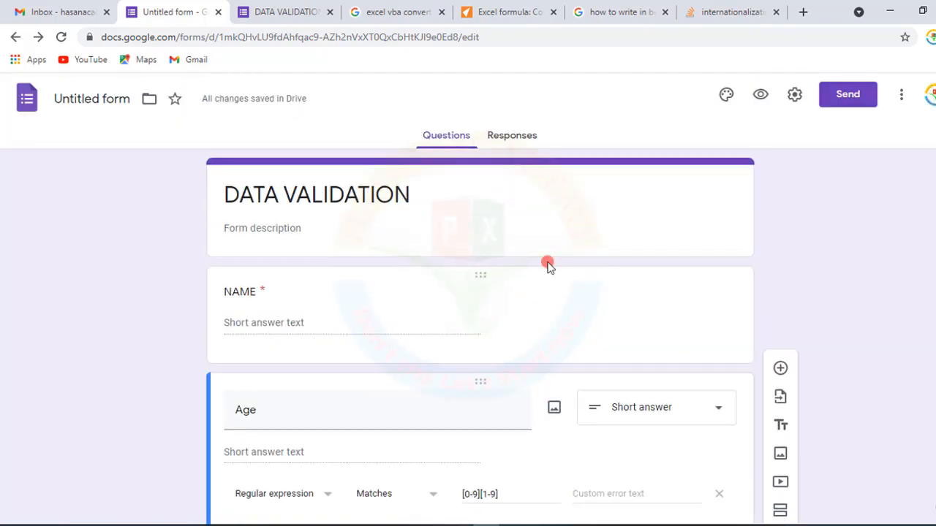
pyautogui.click(761, 94)
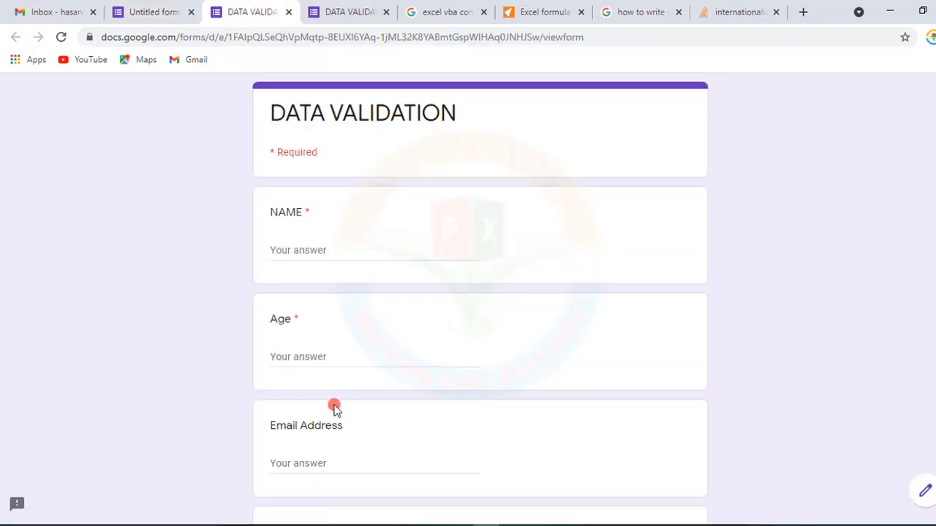
pyautogui.scroll(-2, 340, 439)
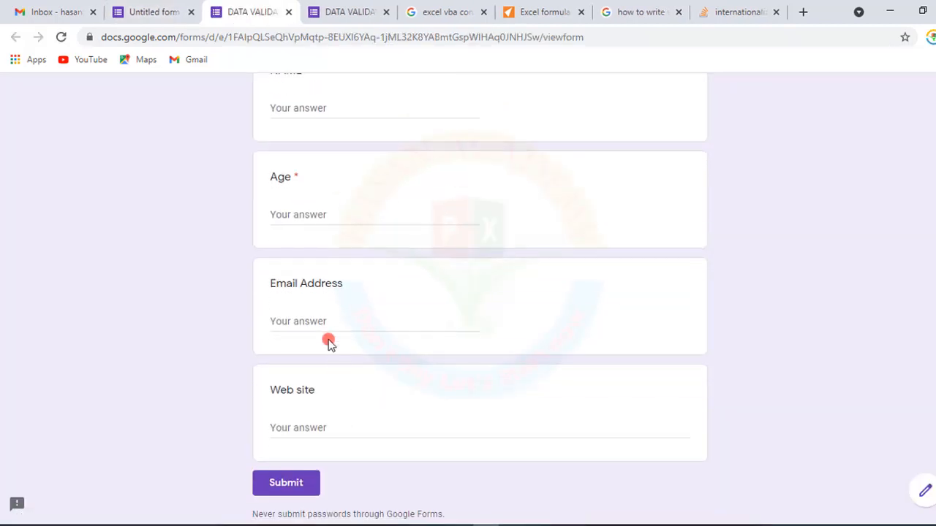
pyautogui.click(313, 216)
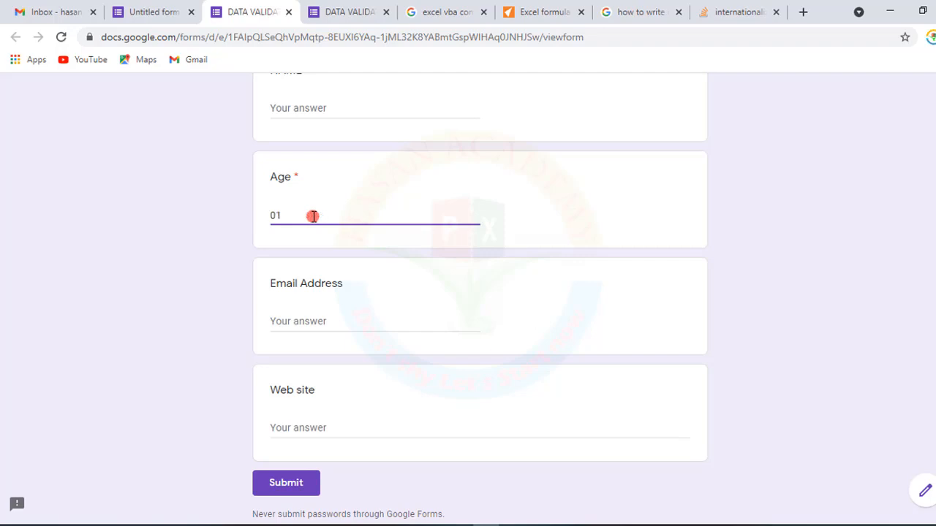
pyautogui.click(300, 234)
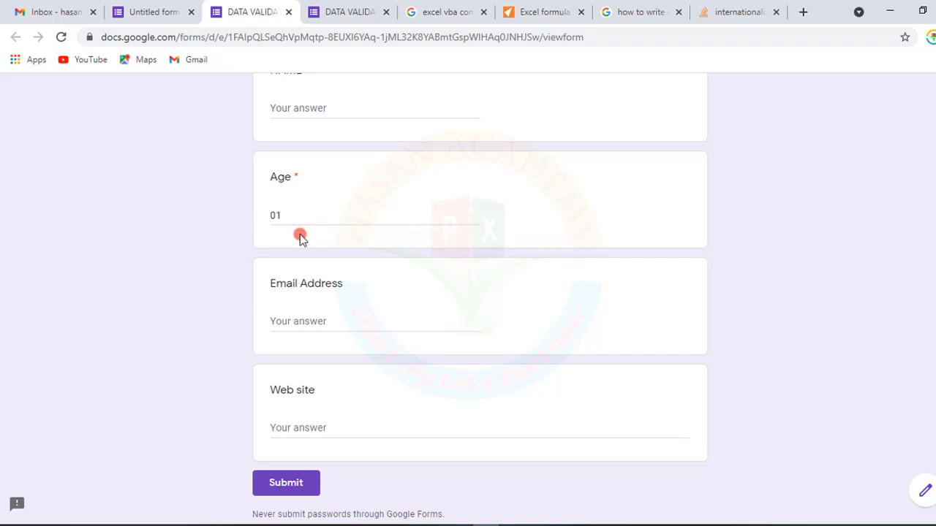
# - In the editor, make the Email Address question required and turn on its response validation
pyautogui.click(184, 6)
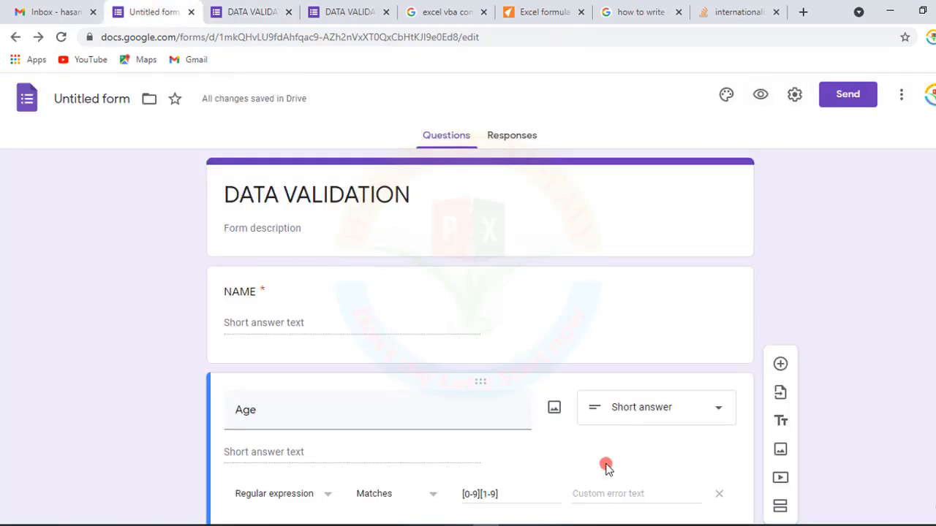
pyautogui.scroll(-2, 497, 455)
pyautogui.moveTo(508, 350); pyautogui.dragTo(547, 334)
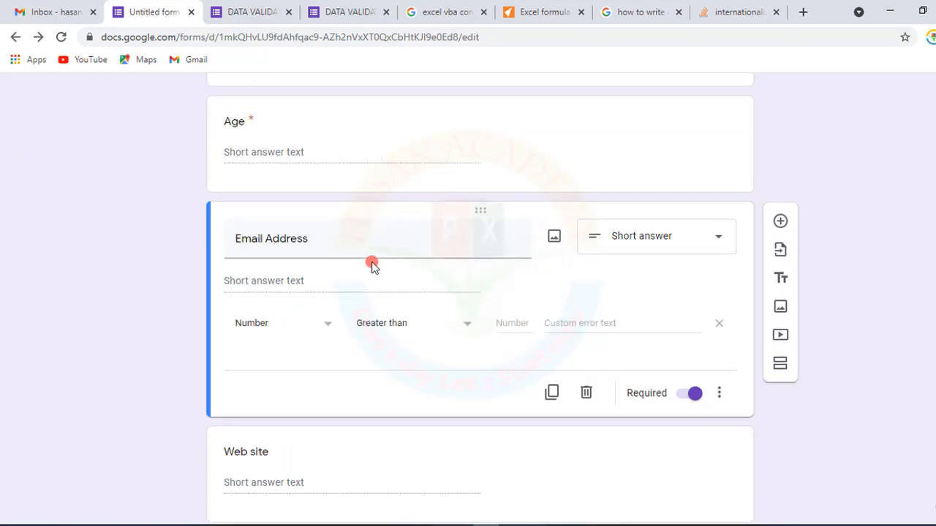
pyautogui.click(338, 246)
pyautogui.click(388, 270)
pyautogui.click(719, 393)
pyautogui.click(746, 481)
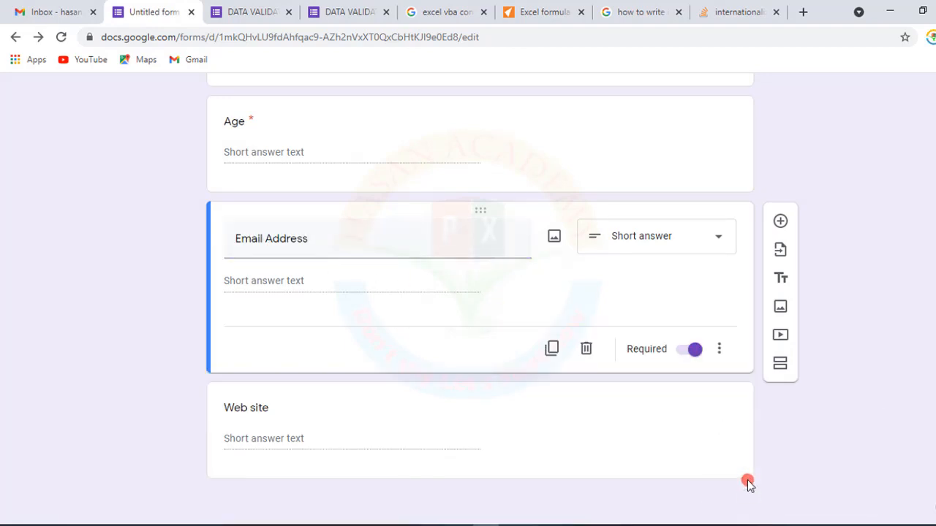
pyautogui.click(719, 349)
pyautogui.click(746, 440)
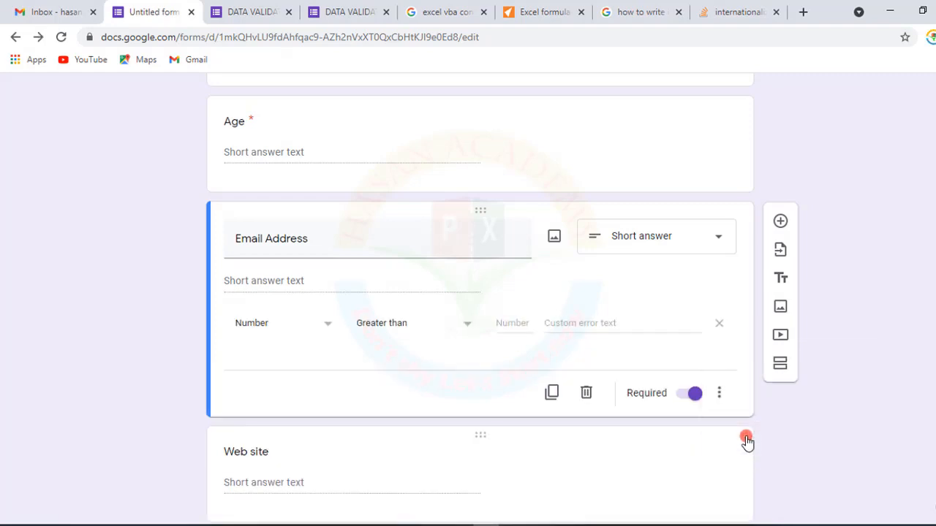
# - Set the Email Address validation to Text with the Email address condition
pyautogui.click(330, 326)
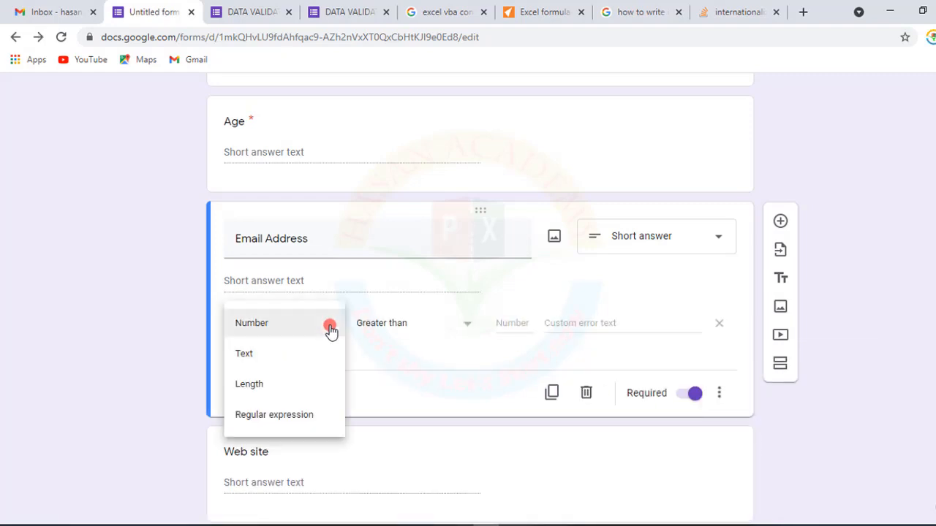
pyautogui.click(246, 353)
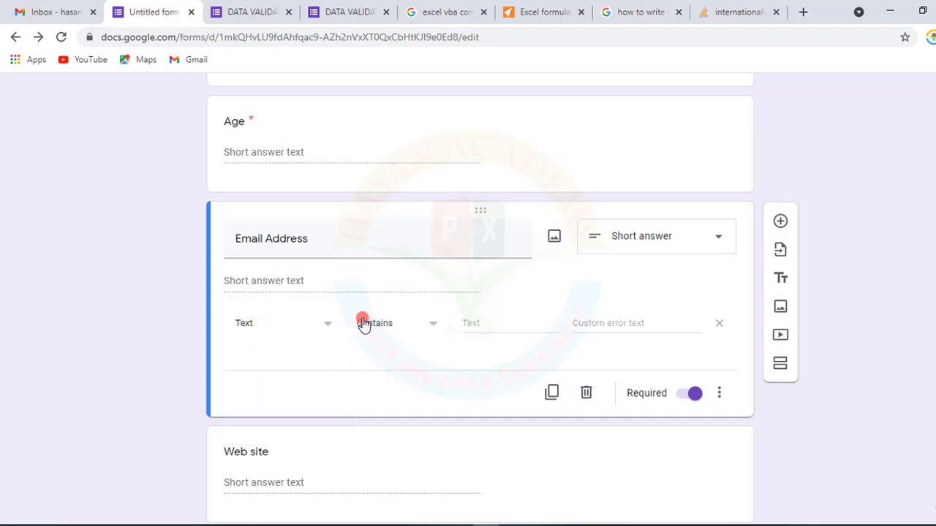
pyautogui.click(440, 326)
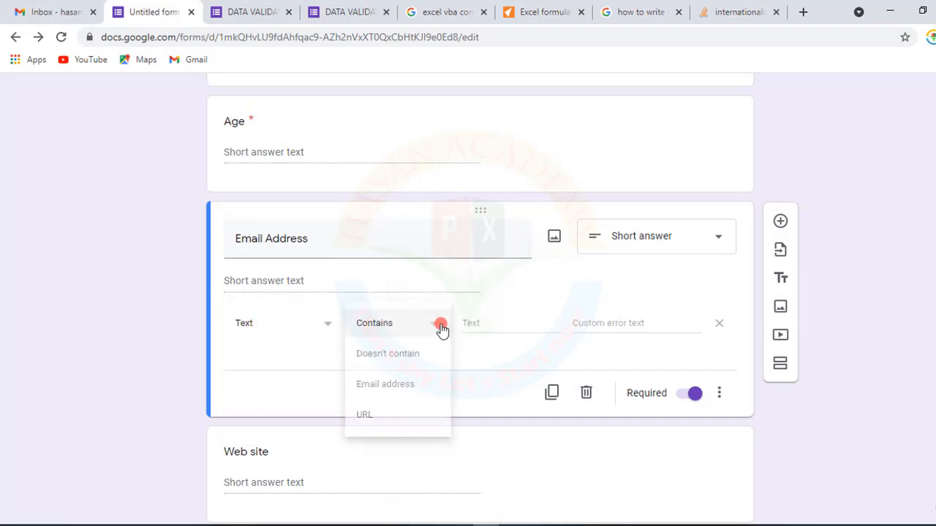
pyautogui.click(385, 387)
pyautogui.click(483, 325)
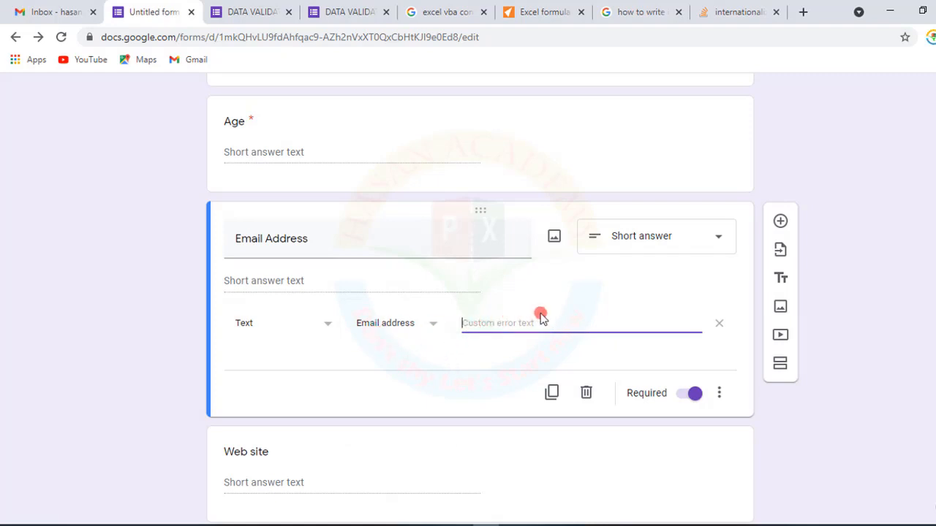
# - Open the form preview and enter dereRWERFWEAR as the Email Address answer
pyautogui.scroll(4, 541, 316)
pyautogui.click(759, 96)
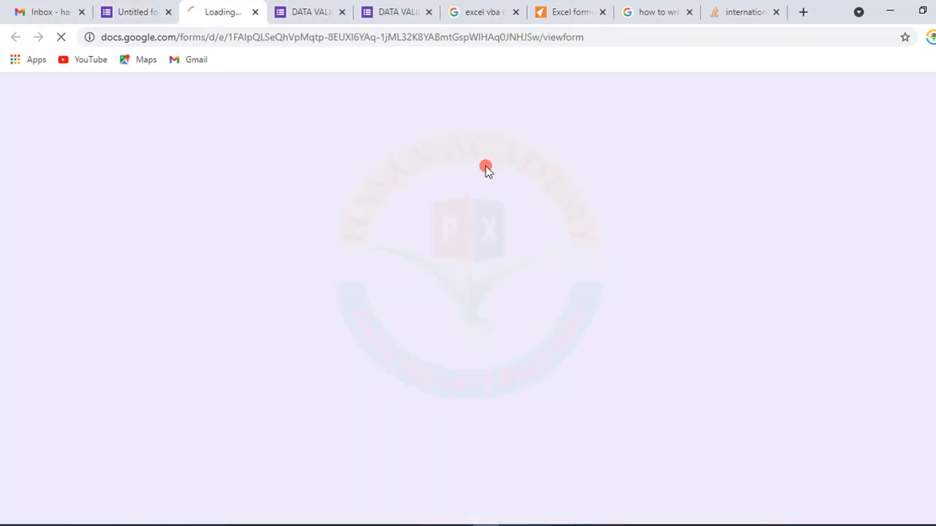
pyautogui.scroll(-2, 415, 336)
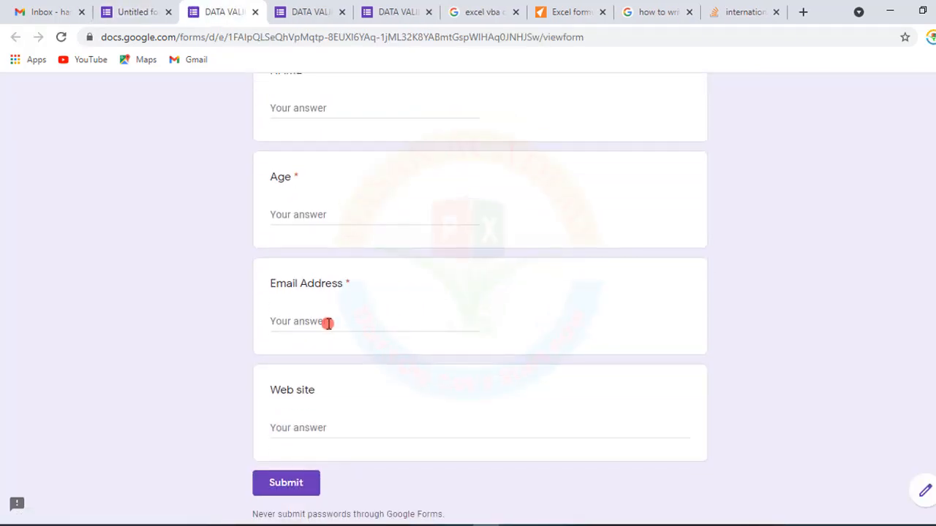
pyautogui.click(328, 321)
pyautogui.write('dereRWERFWEAR')
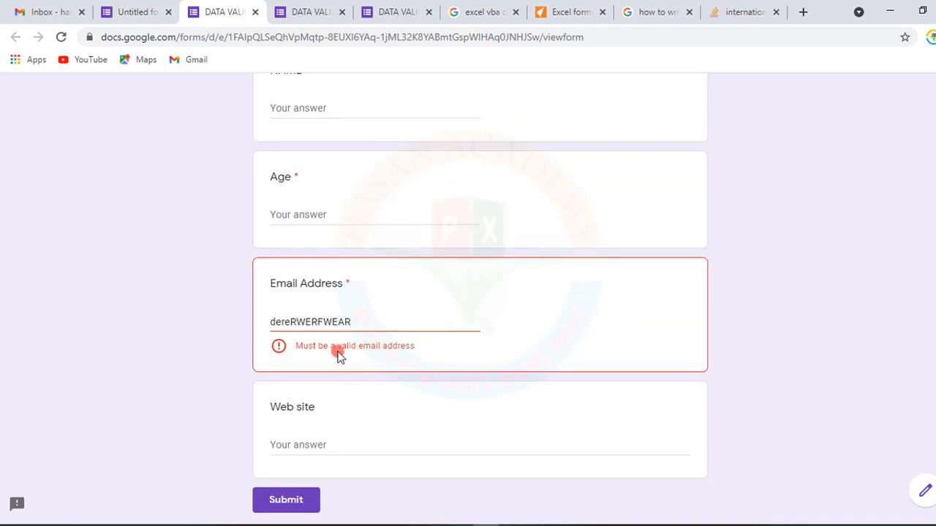
# - Replace the Email Address answer with a valid e-mail address
pyautogui.doubleClick(294, 319)
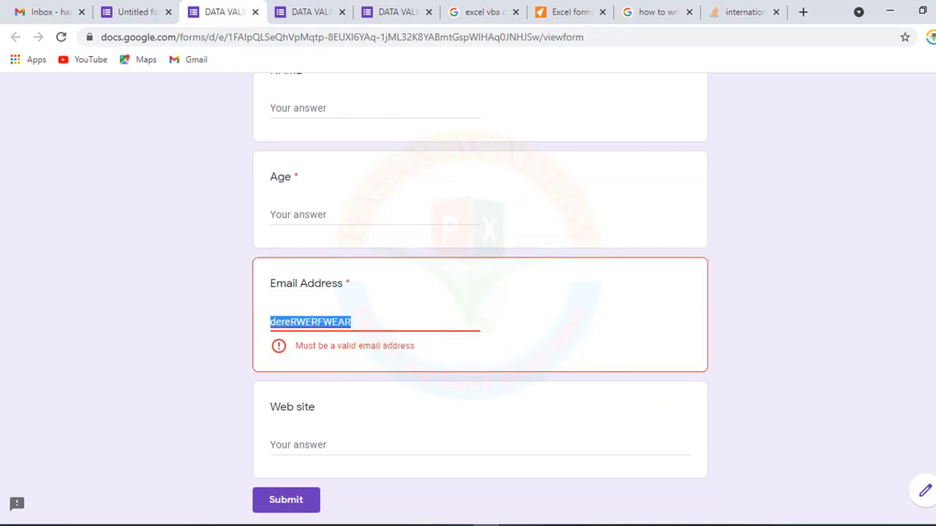
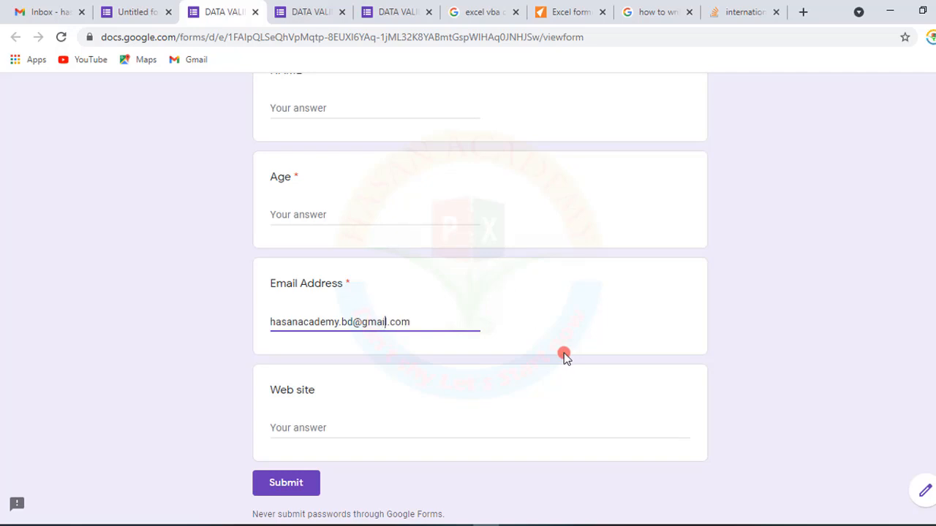
pyautogui.click(523, 342)
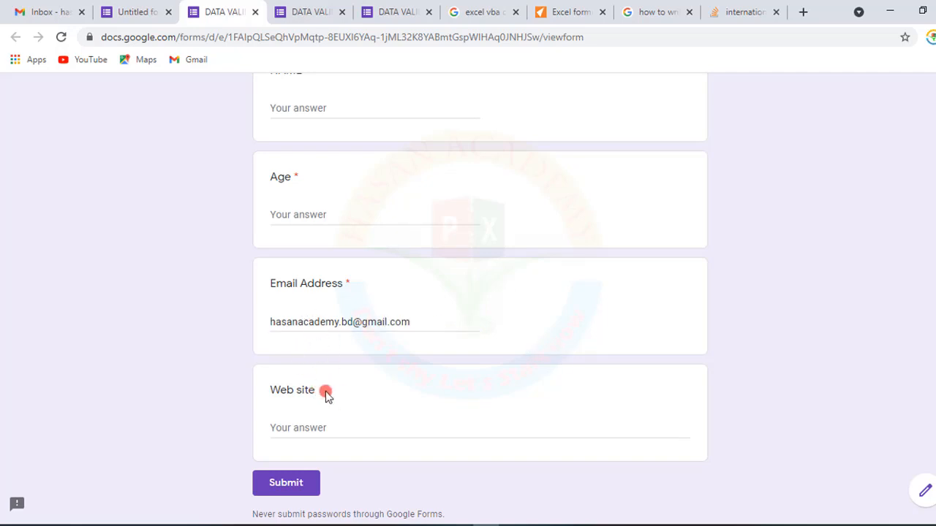
pyautogui.moveTo(423, 325); pyautogui.dragTo(348, 322)
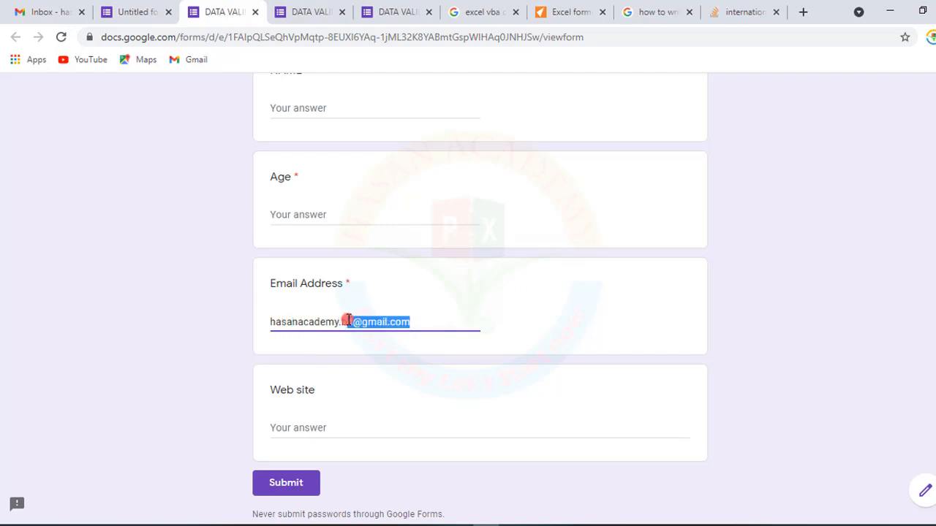
pyautogui.press('BackSpace')
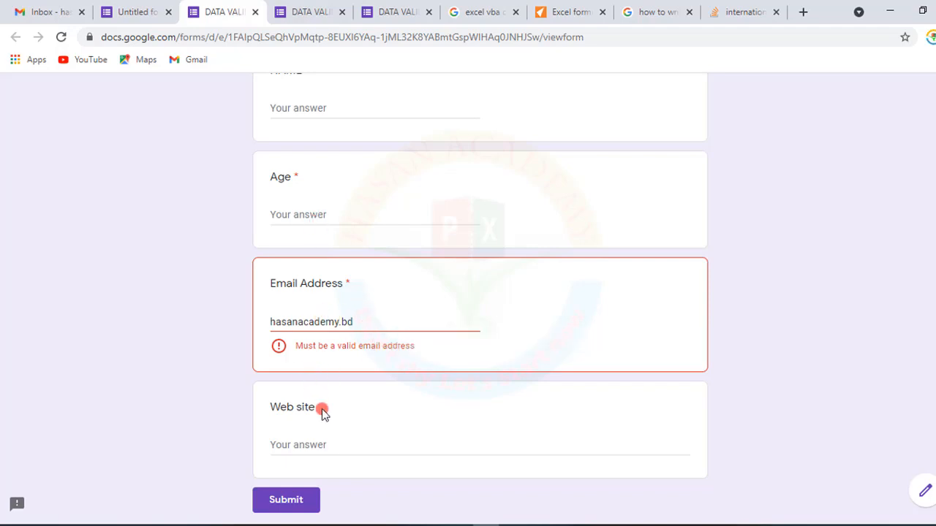
pyautogui.click(320, 442)
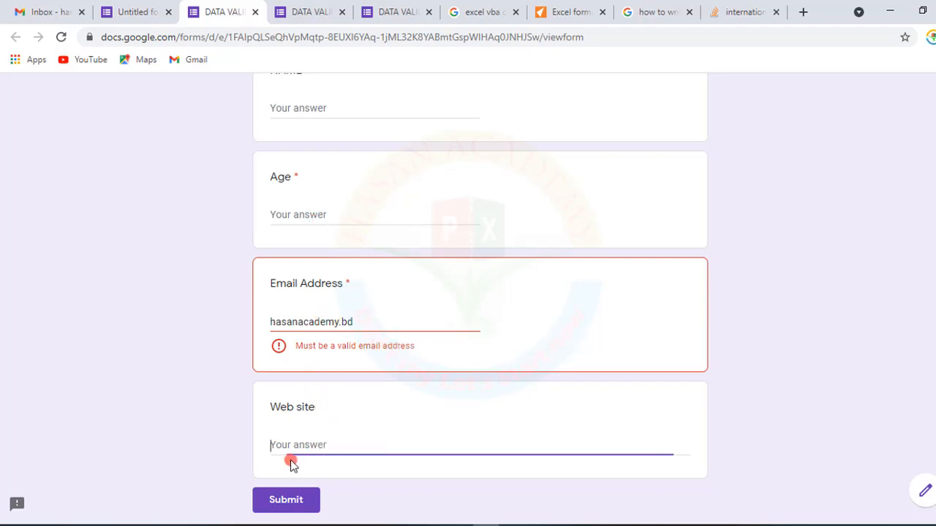
pyautogui.click(254, 13)
pyautogui.click(555, 117)
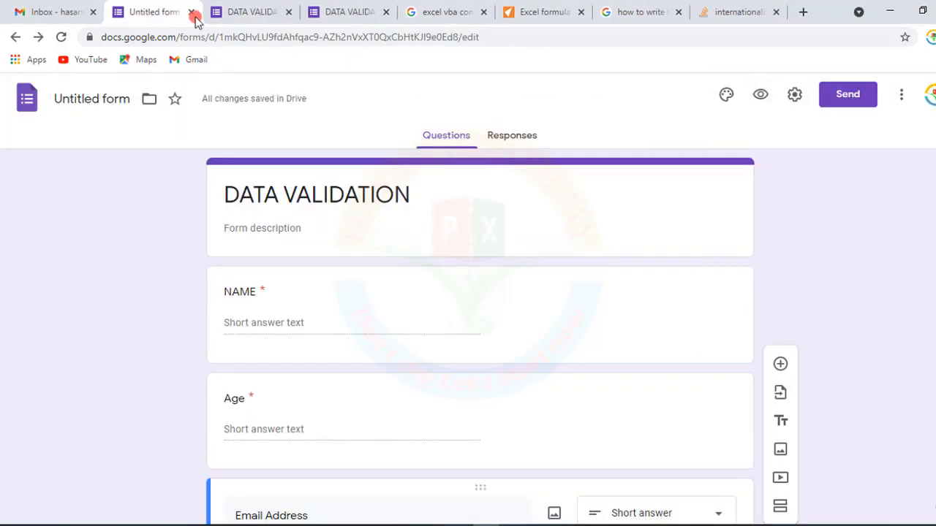
# - Set the Web site question's response validation to Text with the URL condition
pyautogui.scroll(-4, 463, 358)
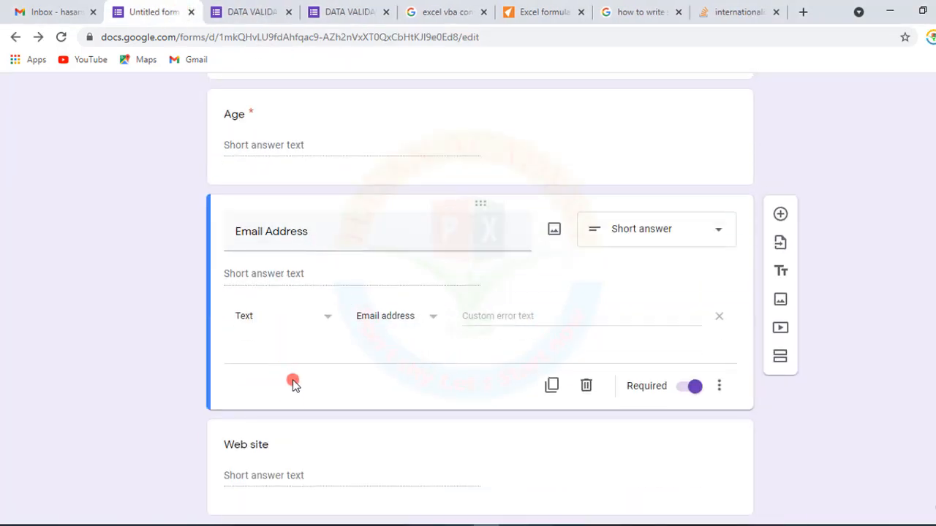
pyautogui.scroll(-1, 294, 387)
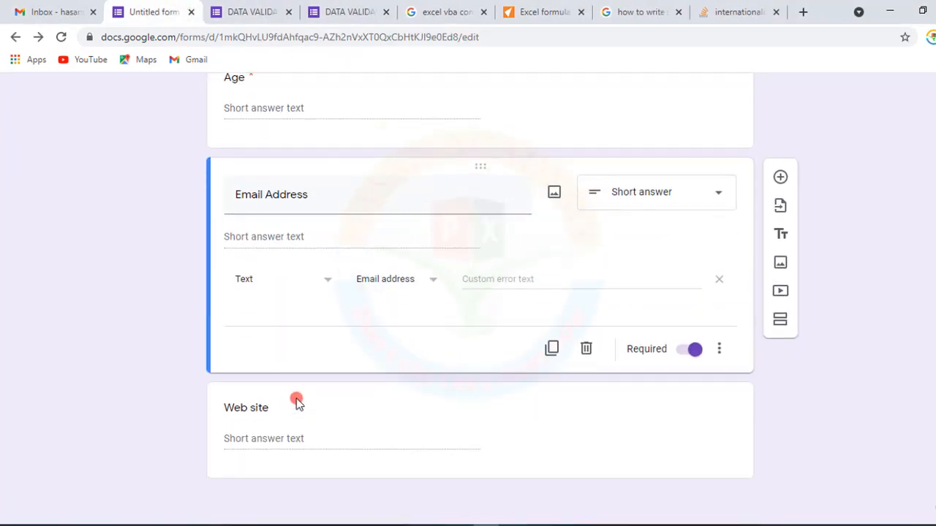
pyautogui.click(426, 436)
pyautogui.click(695, 456)
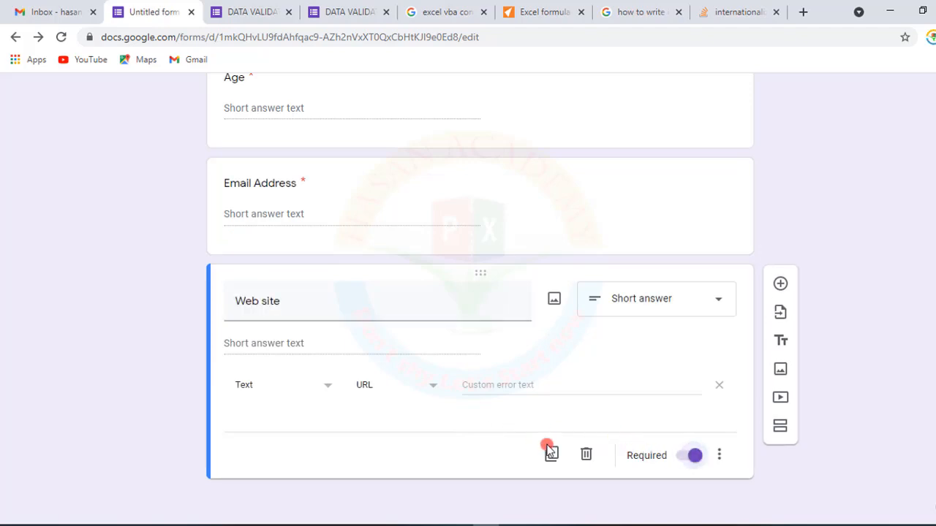
pyautogui.click(719, 455)
pyautogui.click(729, 491)
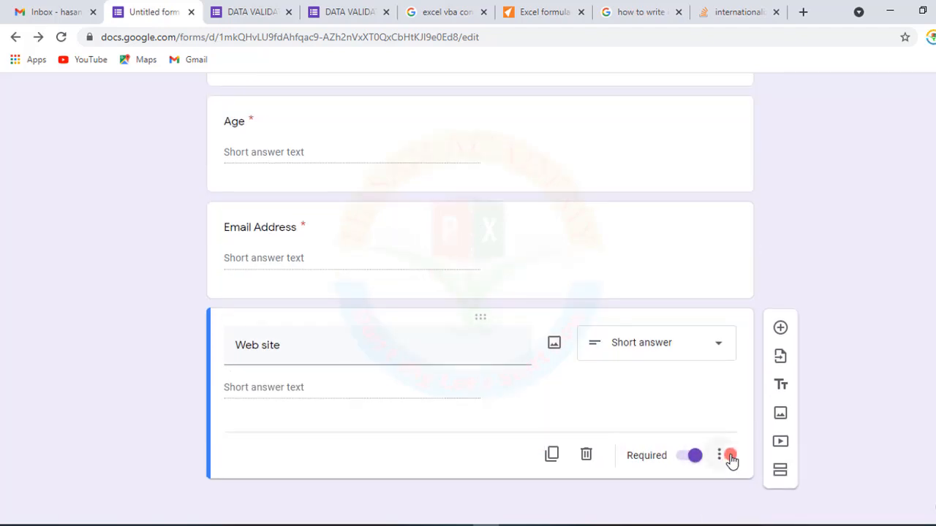
pyautogui.click(721, 456)
pyautogui.click(731, 491)
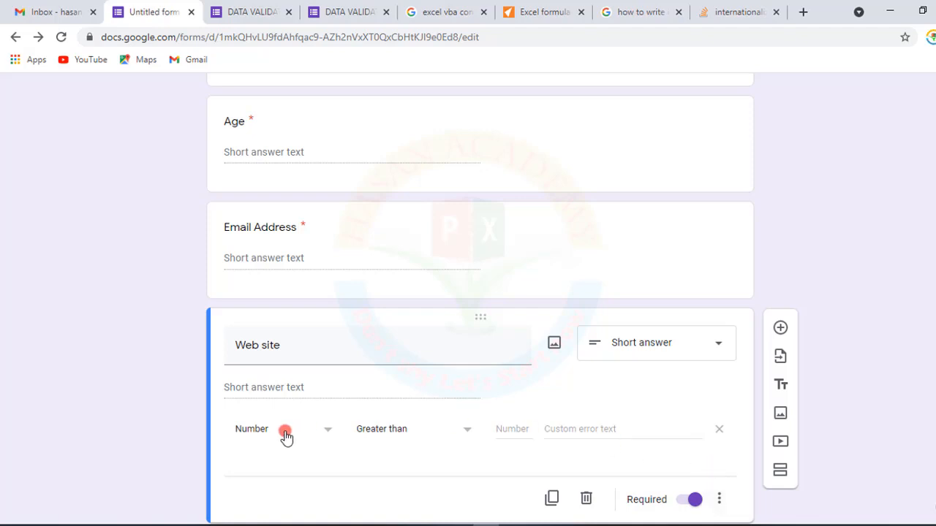
pyautogui.scroll(-1, 329, 394)
pyautogui.click(328, 393)
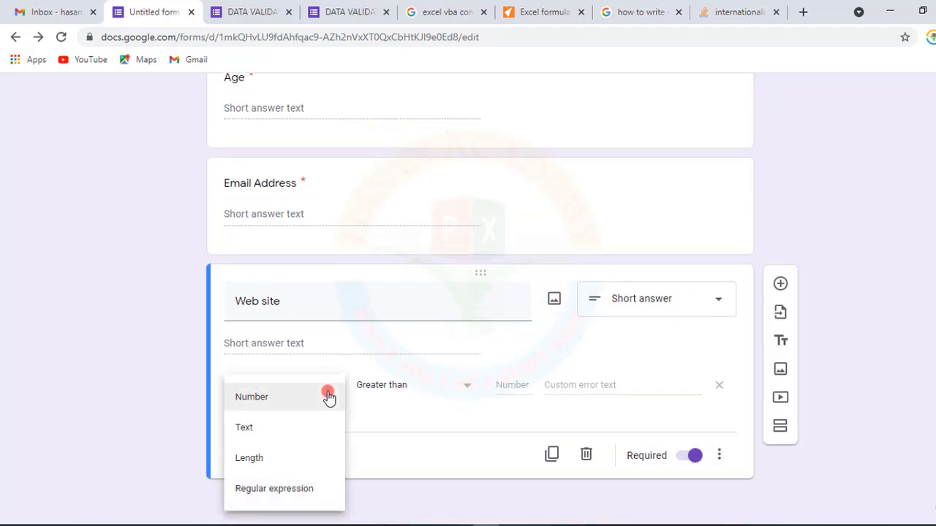
pyautogui.click(246, 426)
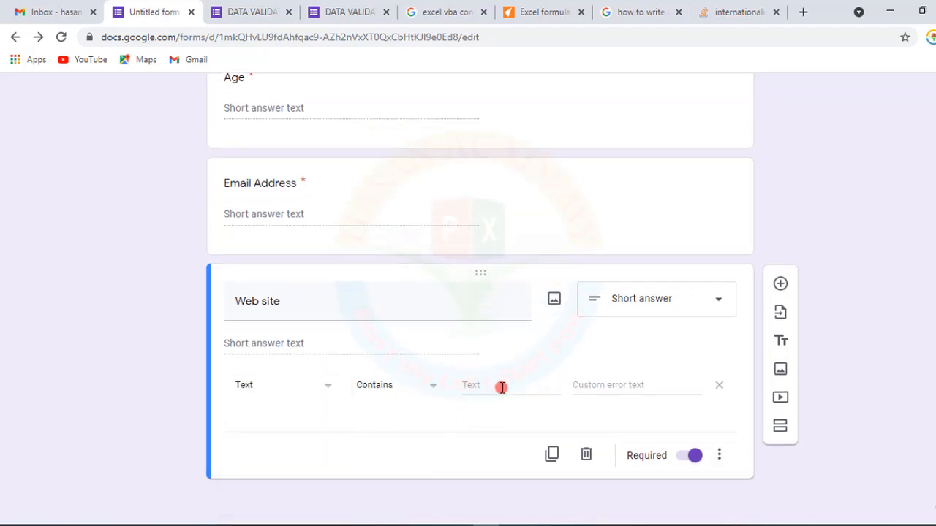
pyautogui.click(430, 387)
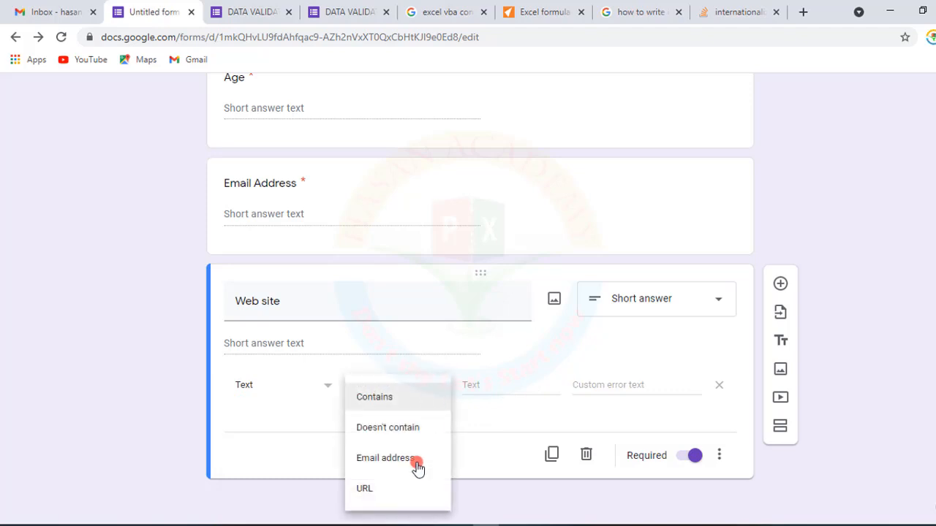
pyautogui.click(373, 490)
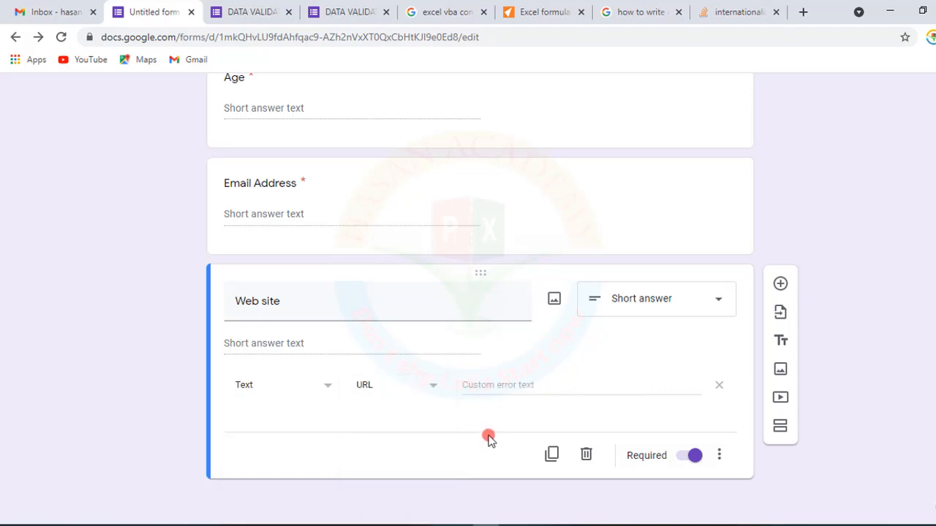
pyautogui.click(523, 384)
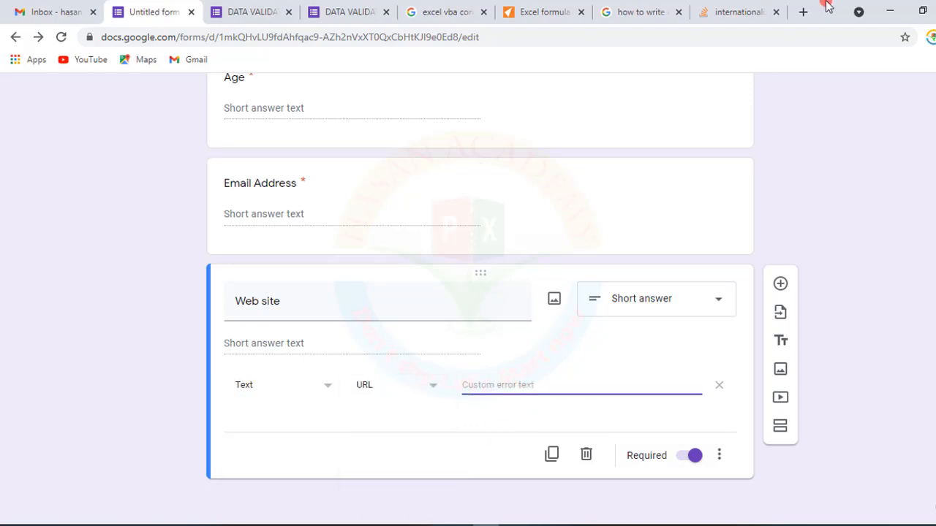
# - Open YouTube in a new tab, search for hasan academy, open the HASAN ACADEMY channel and copy its page address
pyautogui.click(803, 12)
pyautogui.write('y')
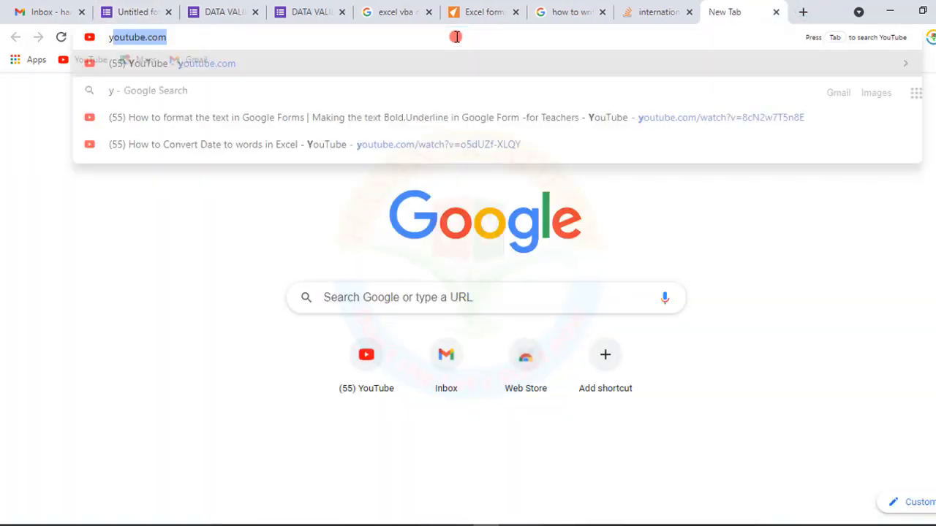
pyautogui.click(361, 369)
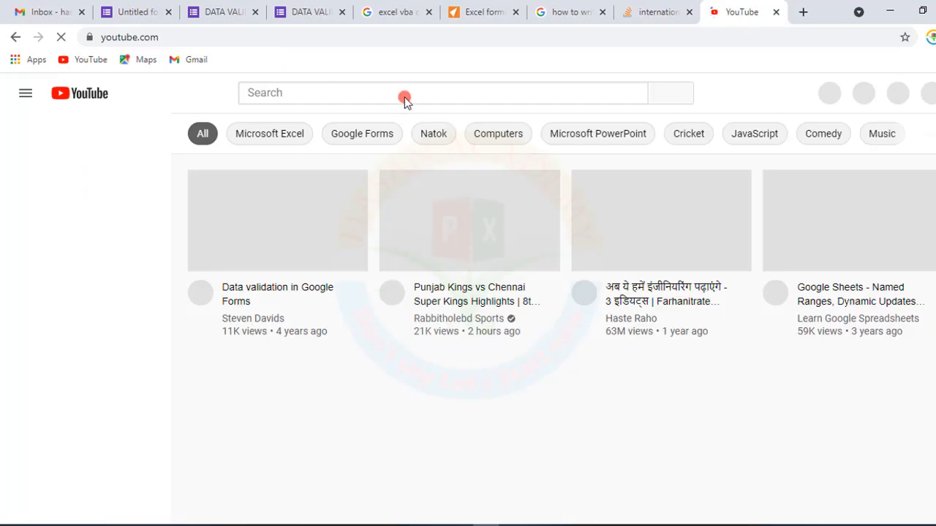
pyautogui.click(405, 97)
pyautogui.write('hasa')
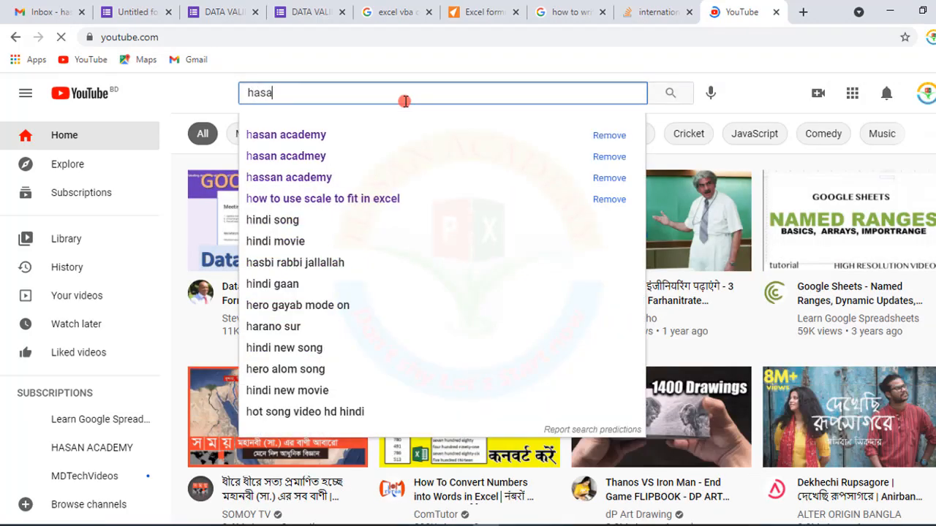
pyautogui.click(325, 140)
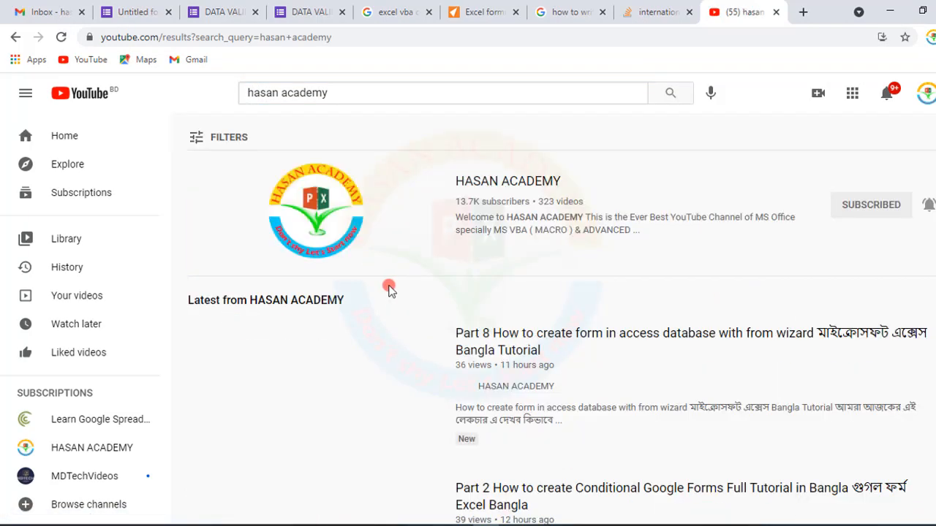
pyautogui.click(521, 182)
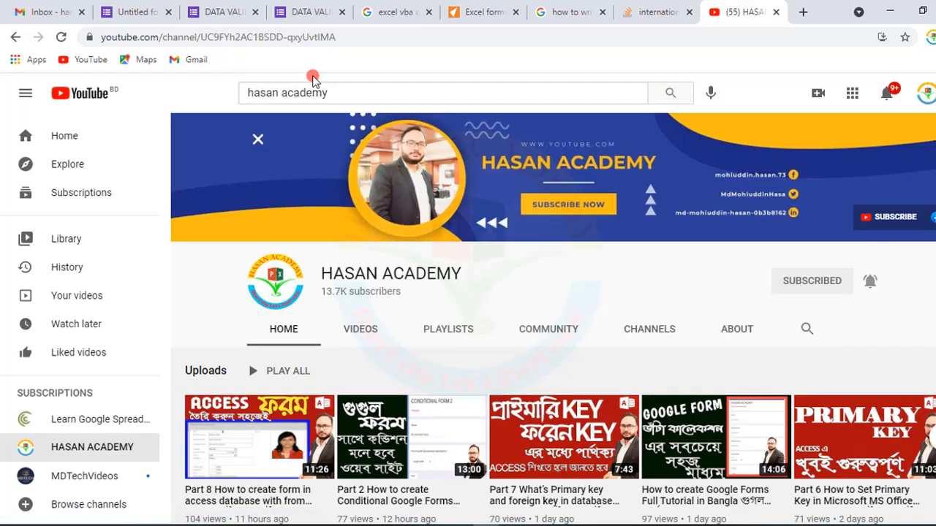
pyautogui.click(357, 37)
pyautogui.hotkey('ctrl', 'c')
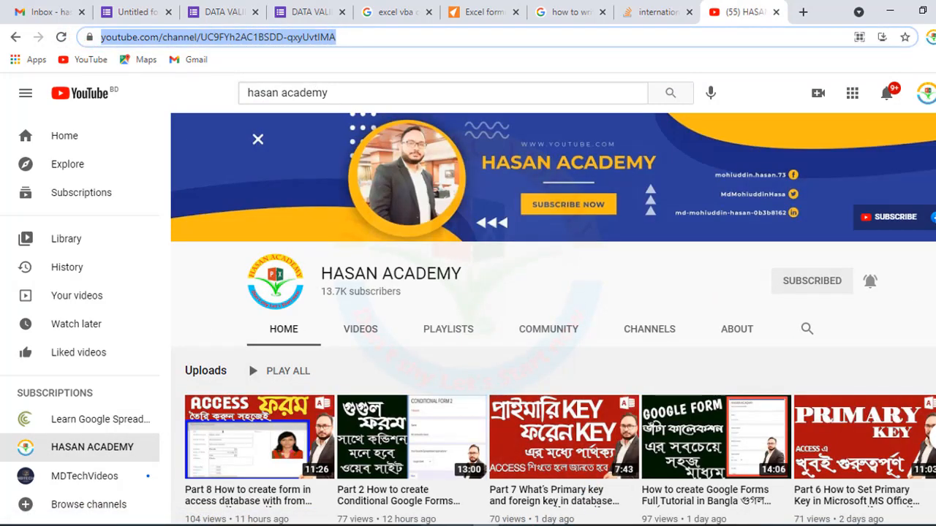
# - Paste the copied channel address as the Web site answer in the form preview
pyautogui.click(217, 12)
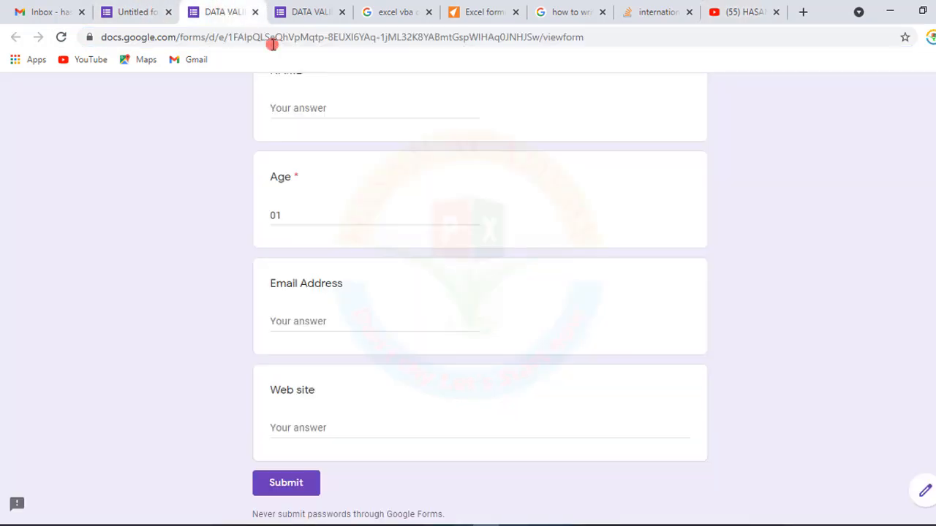
pyautogui.click(315, 427)
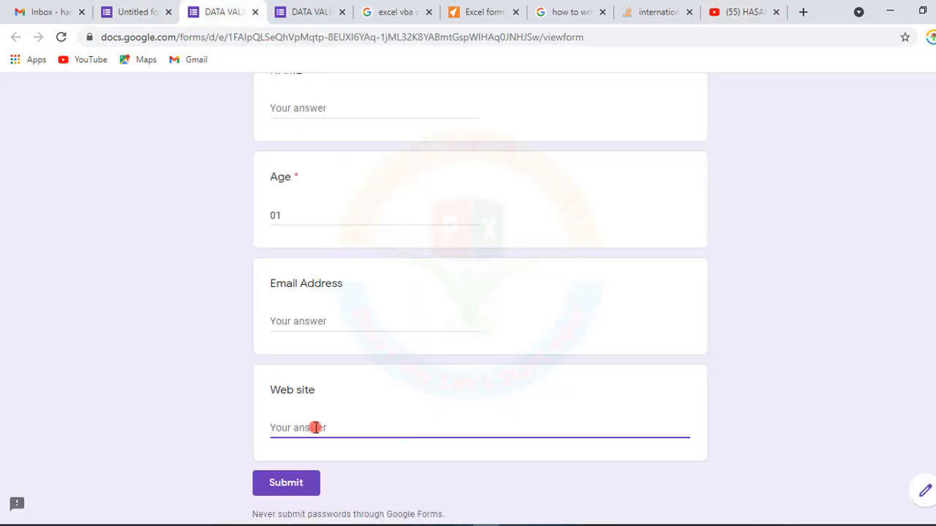
pyautogui.hotkey('ctrl', 'v')
pyautogui.click(461, 442)
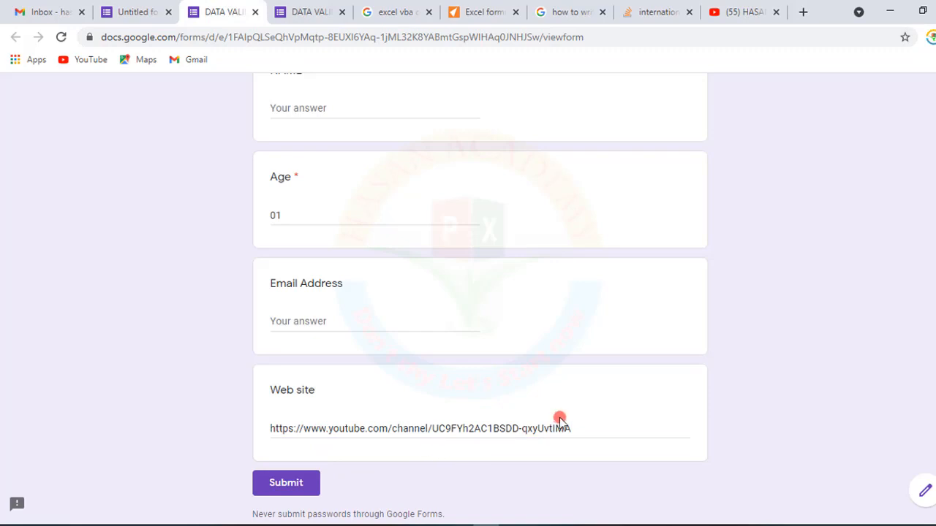
# - Trim the Web site answer down to just youtube
pyautogui.moveTo(569, 424); pyautogui.dragTo(342, 448)
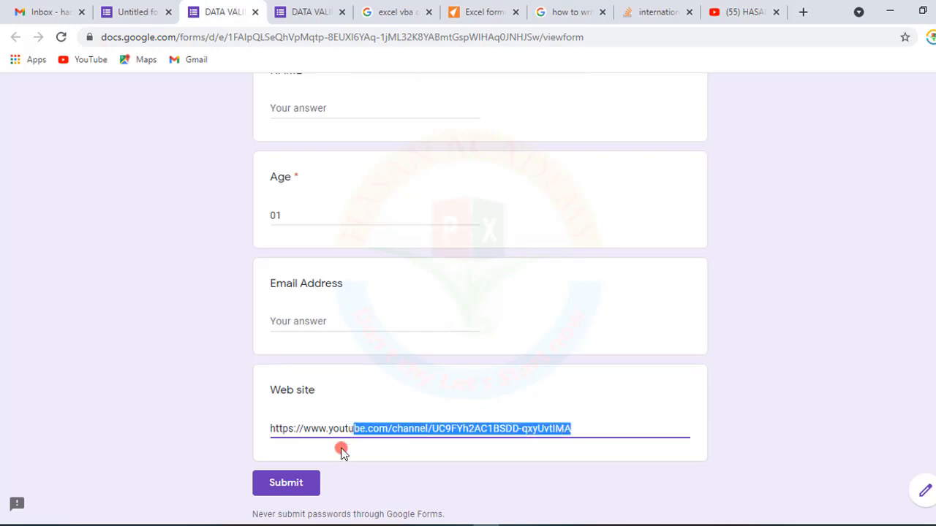
pyautogui.click(401, 448)
pyautogui.moveTo(579, 421); pyautogui.dragTo(371, 430)
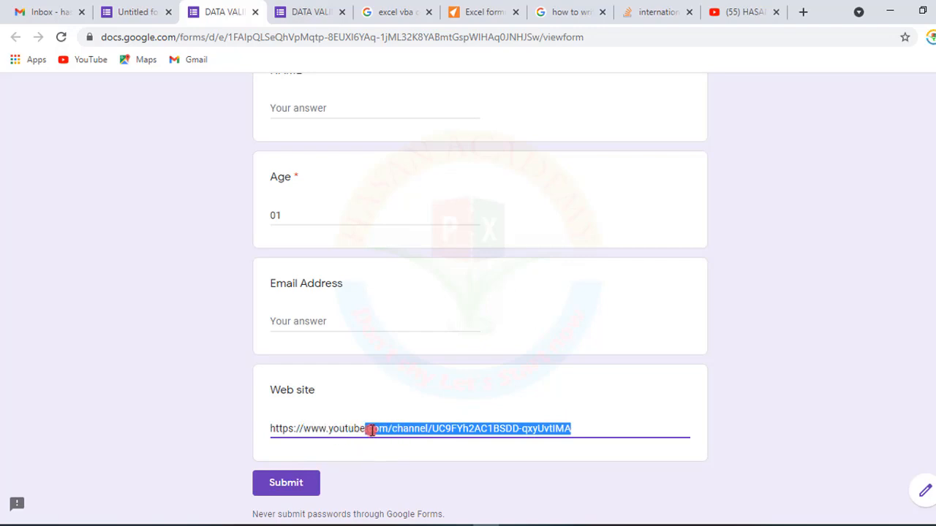
pyautogui.press('BackSpace')
pyautogui.moveTo(331, 428); pyautogui.dragTo(208, 431)
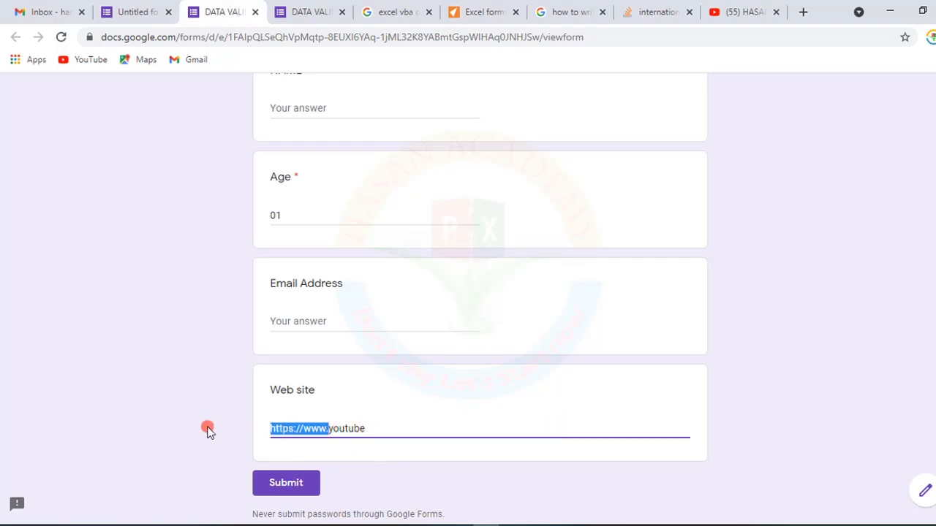
pyautogui.press('BackSpace')
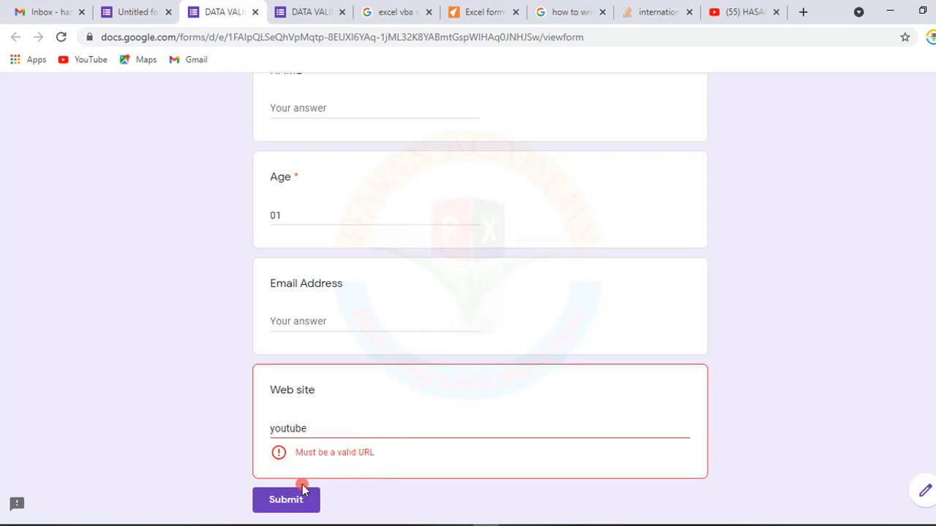
# - Close the preview tab, leaving without saving the answers
pyautogui.scroll(2, 361, 309)
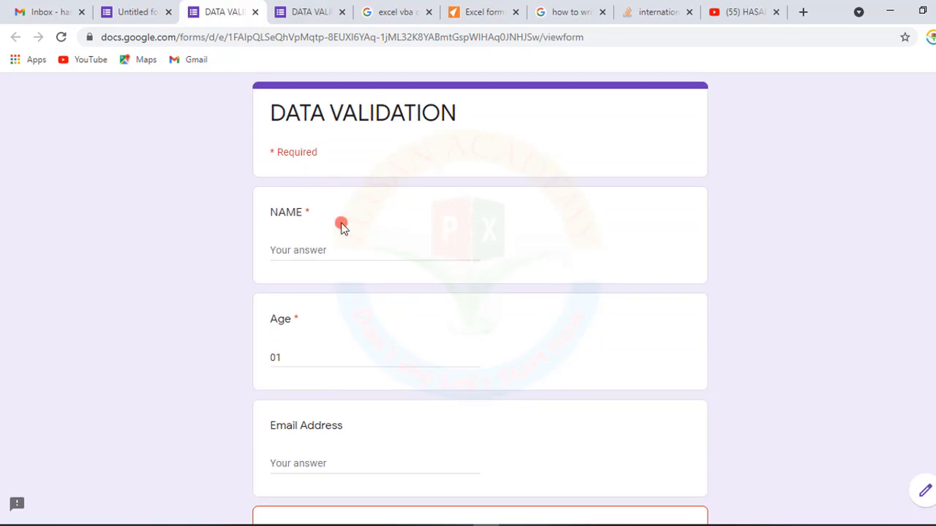
pyautogui.scroll(-3, 373, 244)
pyautogui.scroll(3, 374, 246)
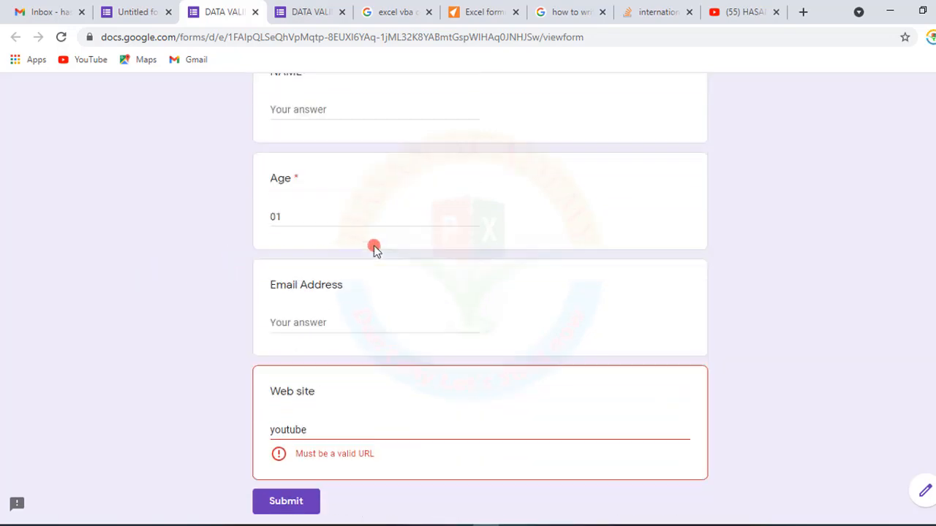
pyautogui.click(256, 12)
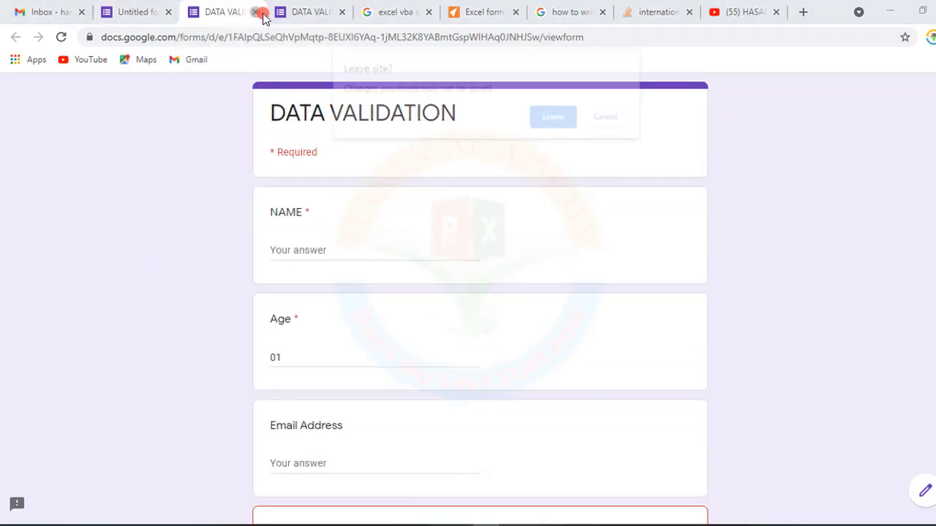
pyautogui.click(556, 117)
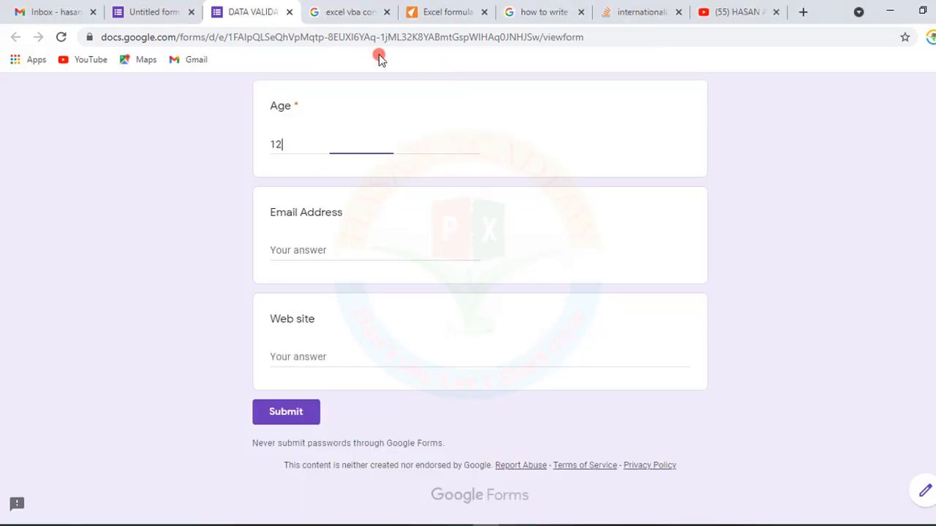
# - Change the NAME question's validation to Text with the Contains condition and the text Hasan
pyautogui.click(146, 12)
pyautogui.scroll(5, 436, 252)
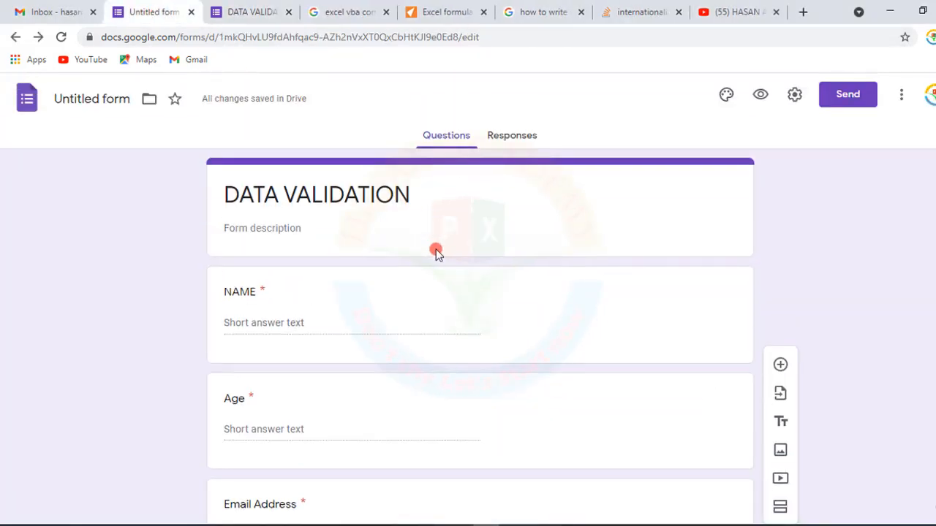
pyautogui.click(297, 319)
pyautogui.click(322, 390)
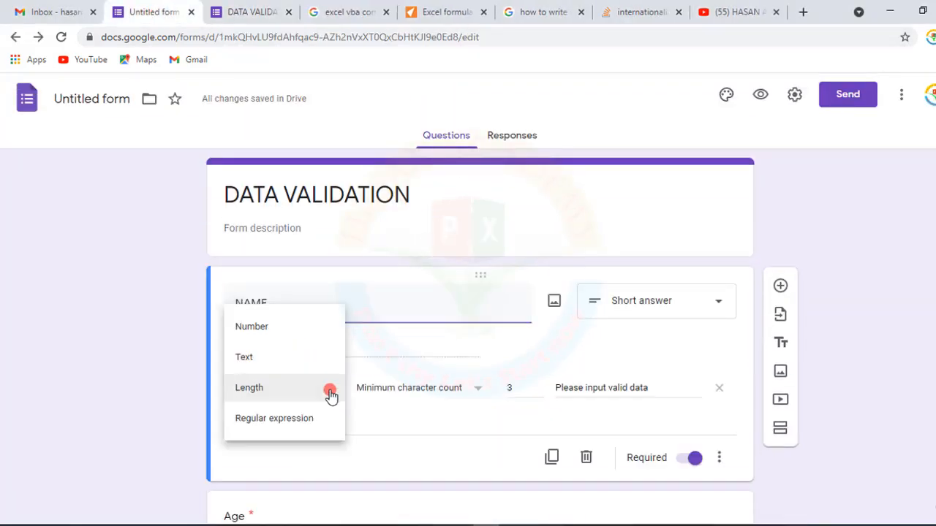
pyautogui.click(249, 358)
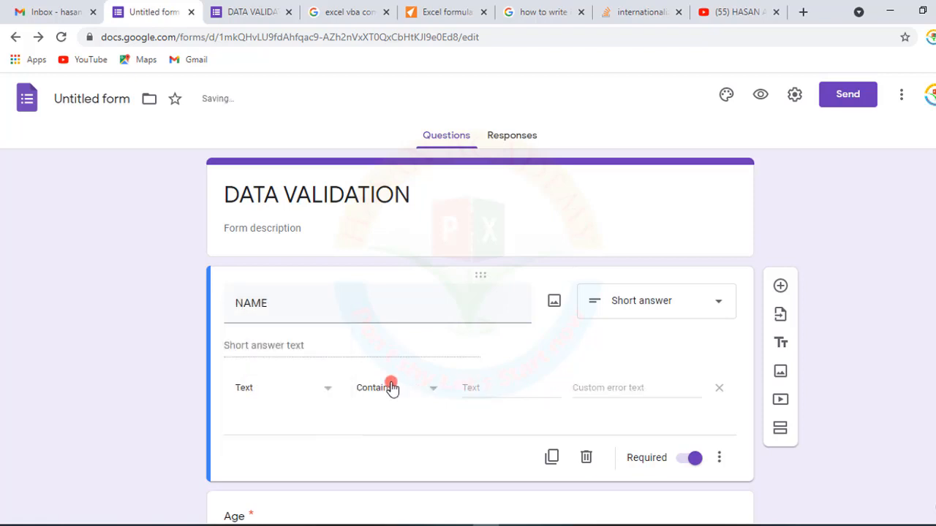
pyautogui.click(435, 392)
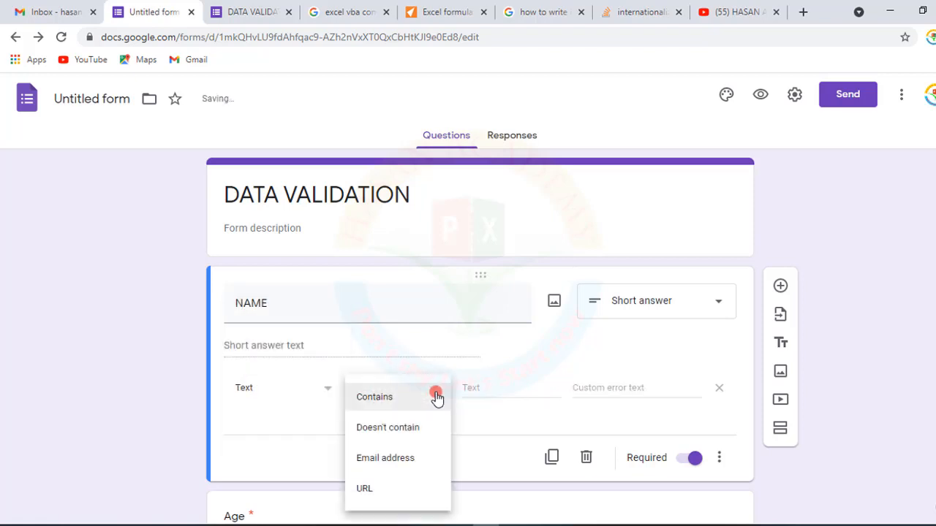
pyautogui.click(385, 402)
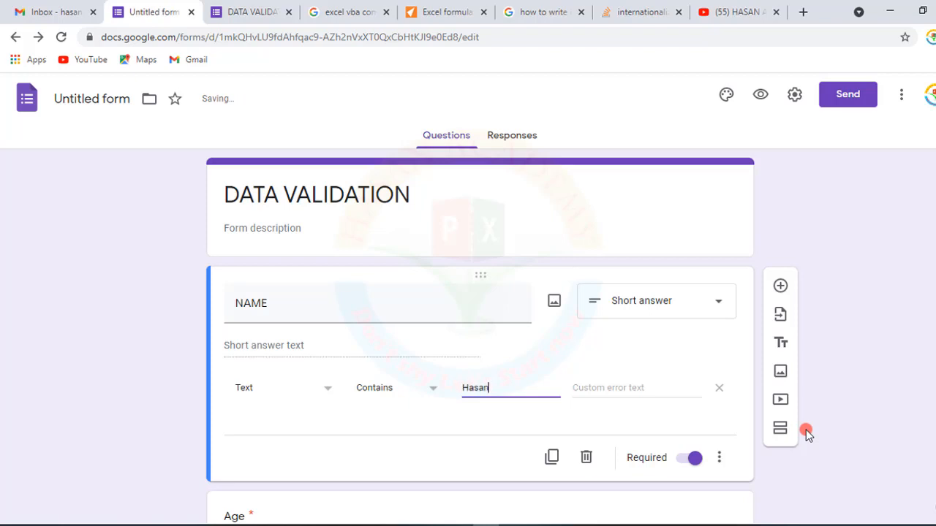
pyautogui.click(613, 376)
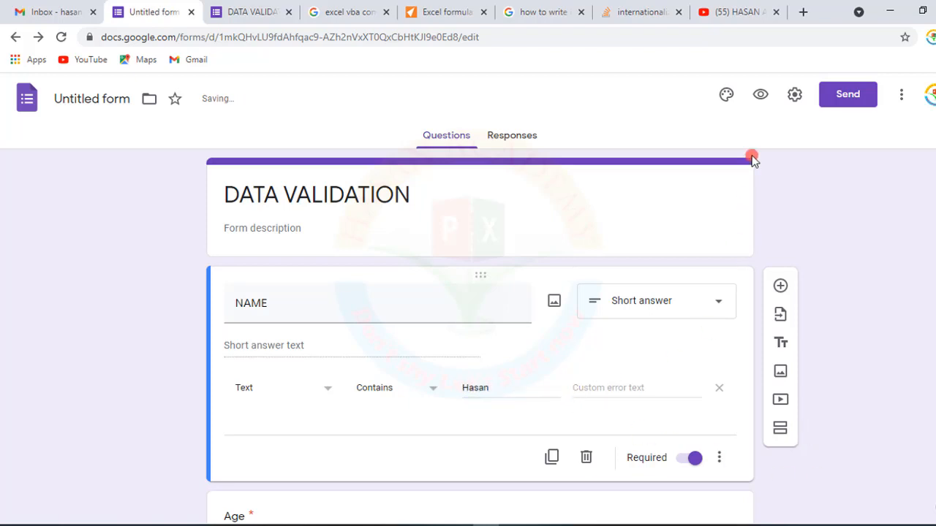
# - Open the form preview and enter gegsad as the NAME answer
pyautogui.click(760, 95)
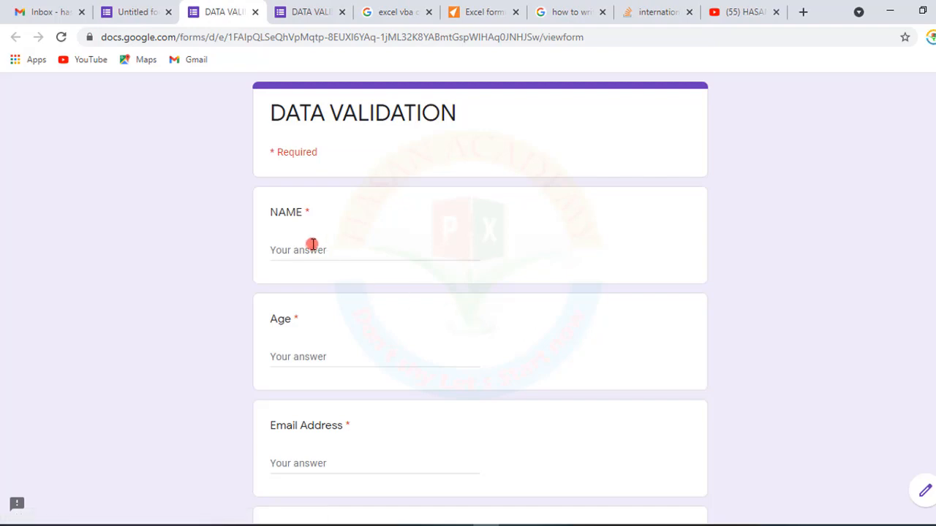
pyautogui.click(322, 248)
pyautogui.write('gegsad')
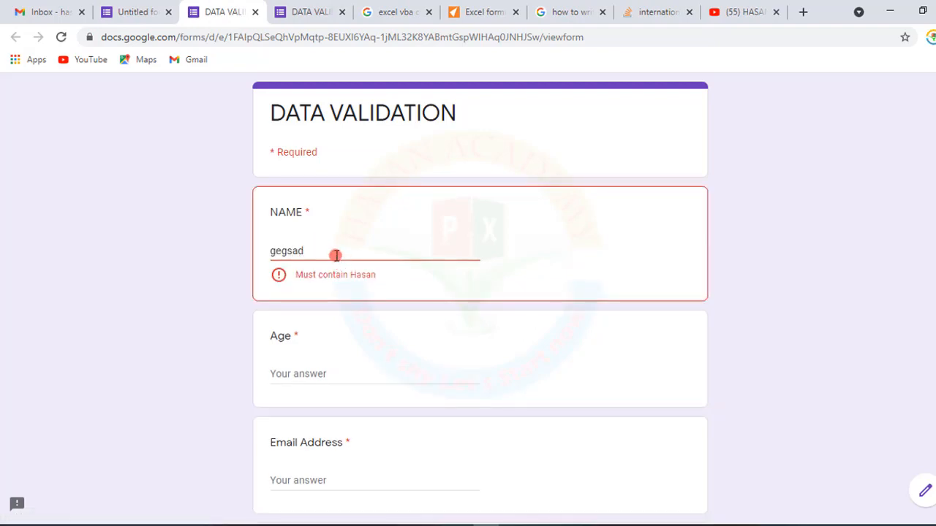
# - Replace the NAME answer with Hasan
pyautogui.moveTo(334, 253); pyautogui.dragTo(207, 256)
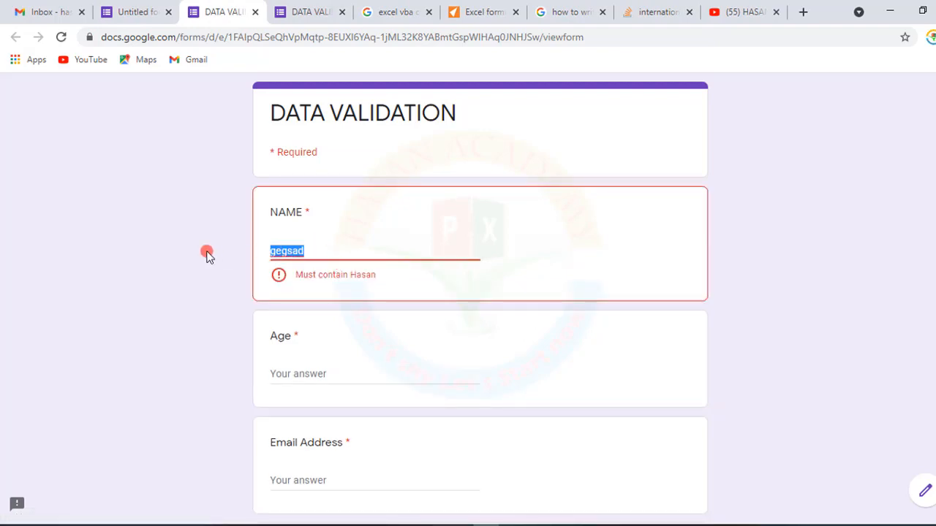
pyautogui.write('Hasan')
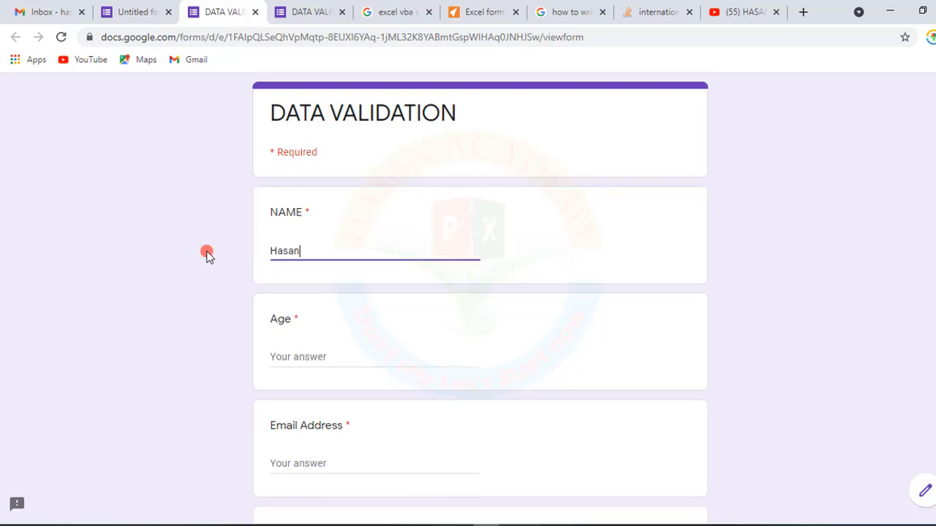
# - Clear the NAME answer in the preview
pyautogui.click(405, 279)
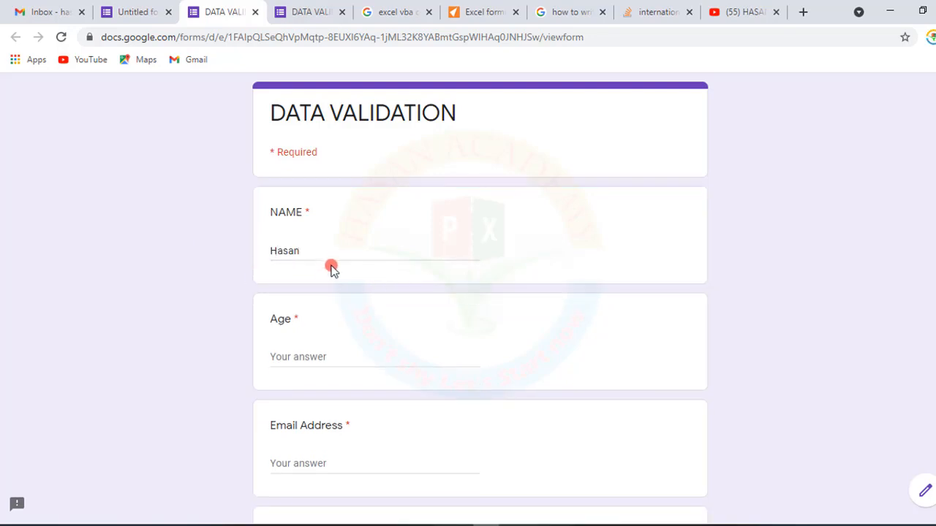
pyautogui.moveTo(309, 248); pyautogui.dragTo(212, 253)
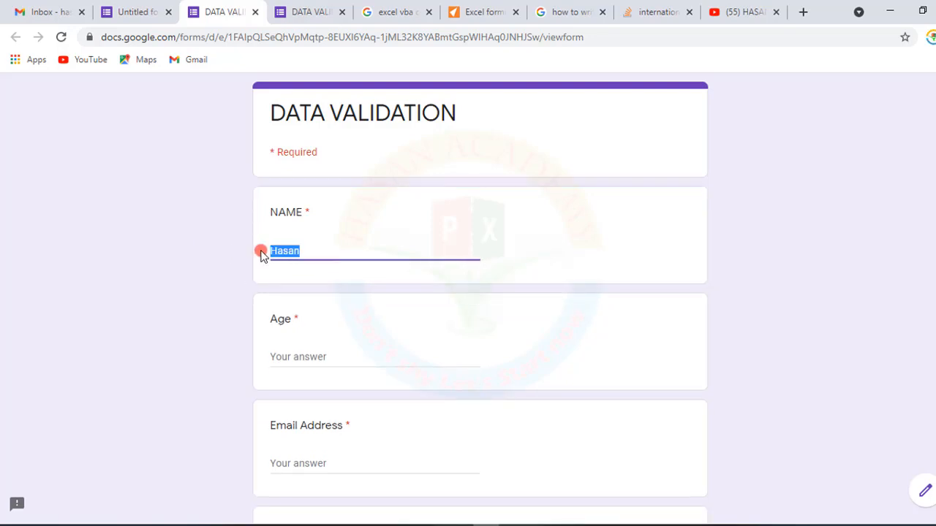
pyautogui.press('BackSpace')
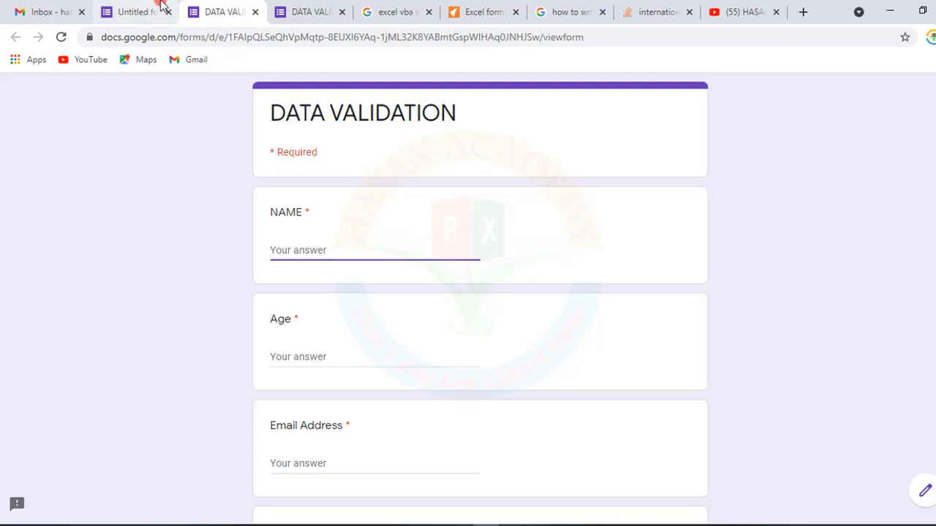